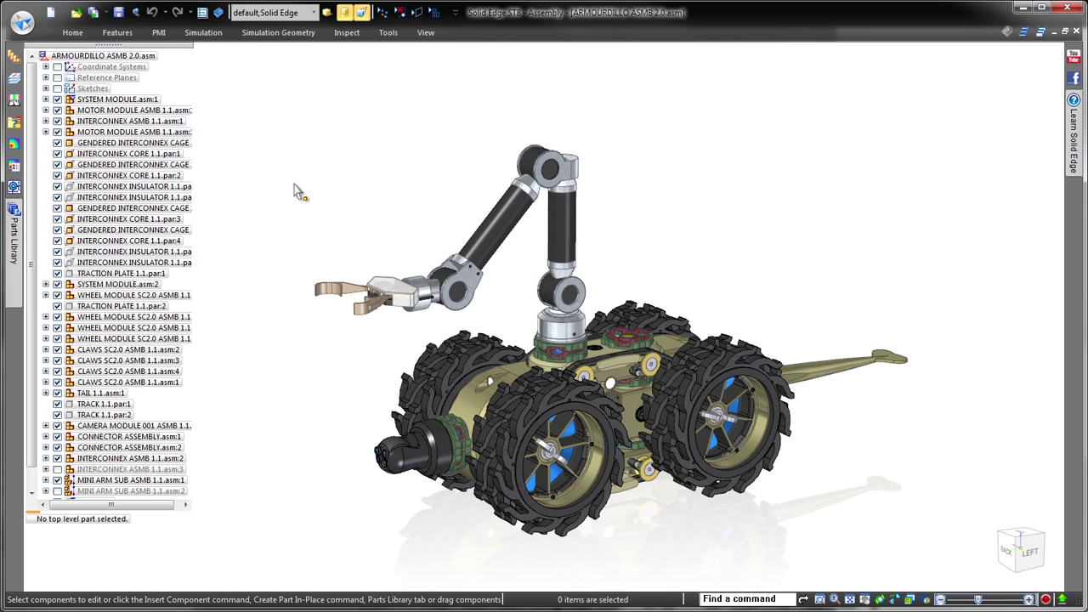
Open the part INTERFACE ADAPTER.par from the WORKING folder
left_click(77, 12)
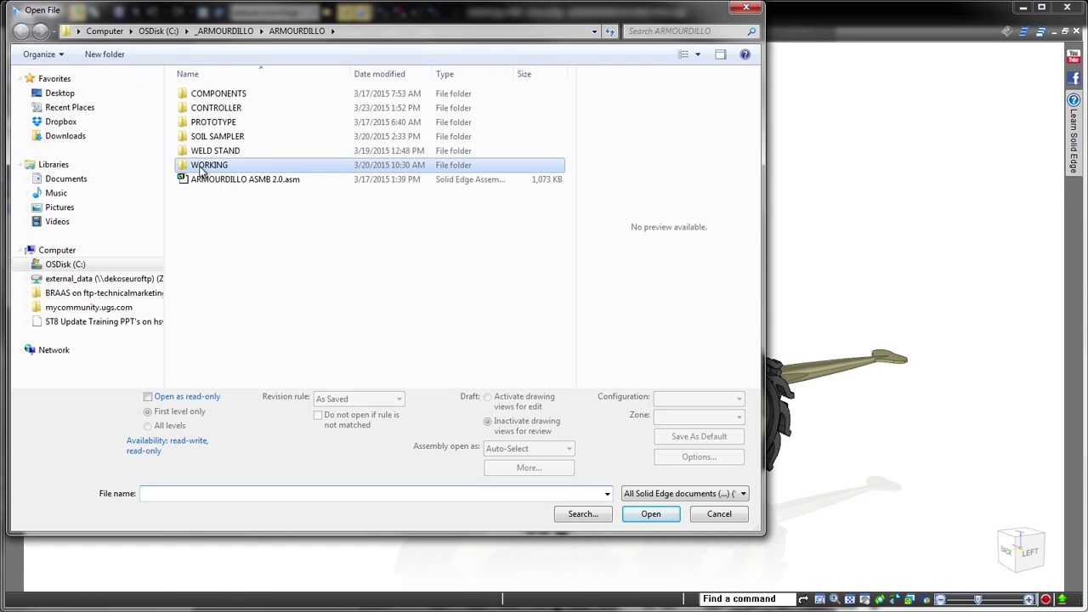
double_click(204, 167)
left_click(221, 110)
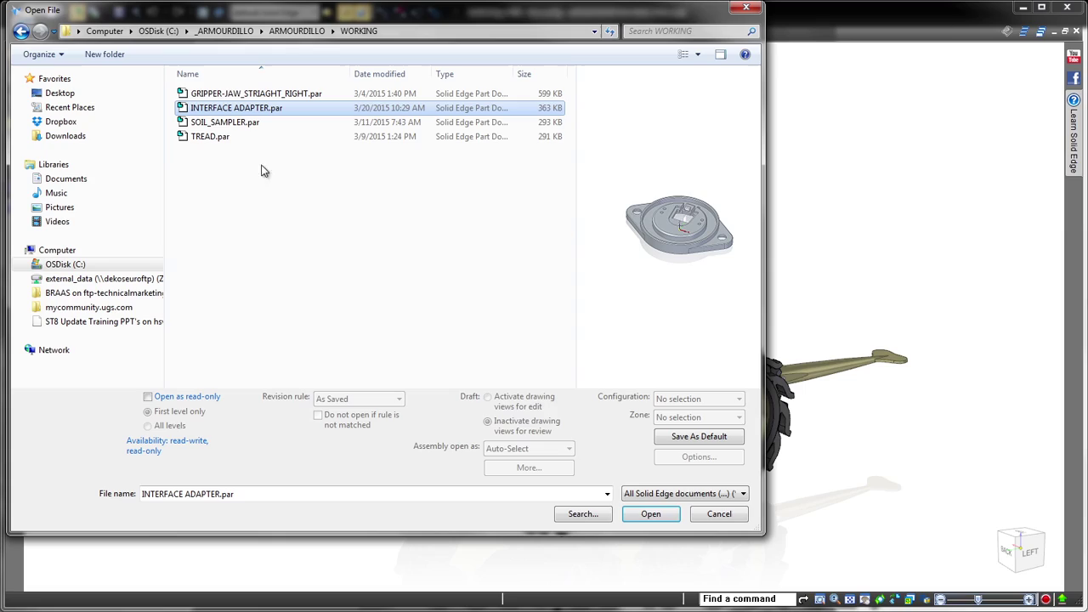
left_click(639, 518)
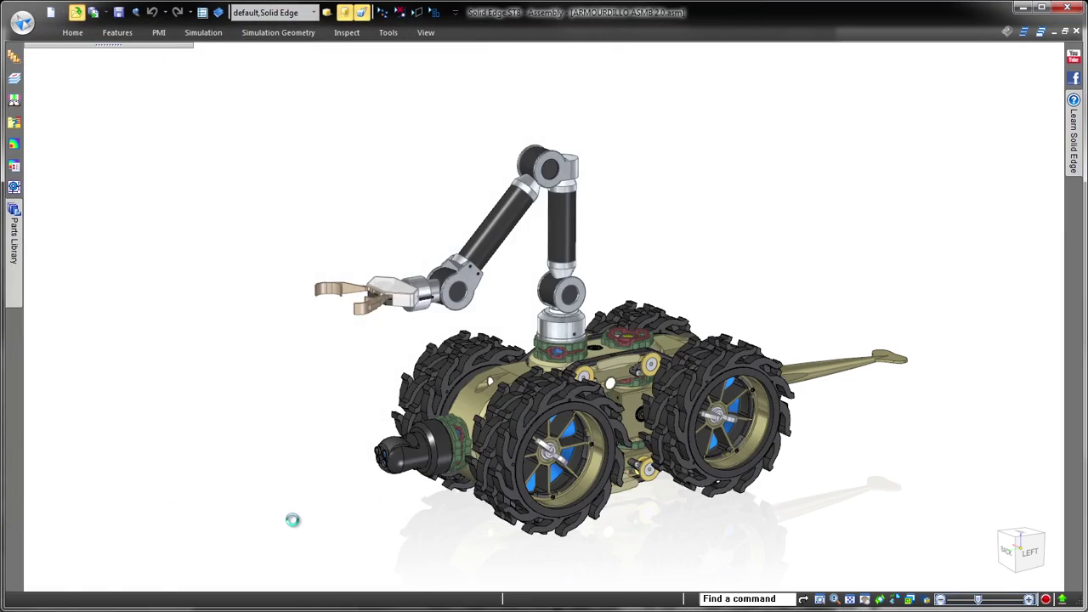
Select the end face of the central tab and consult the Design Intent panel's help page and video
scroll(1071, 471, "up", 4)
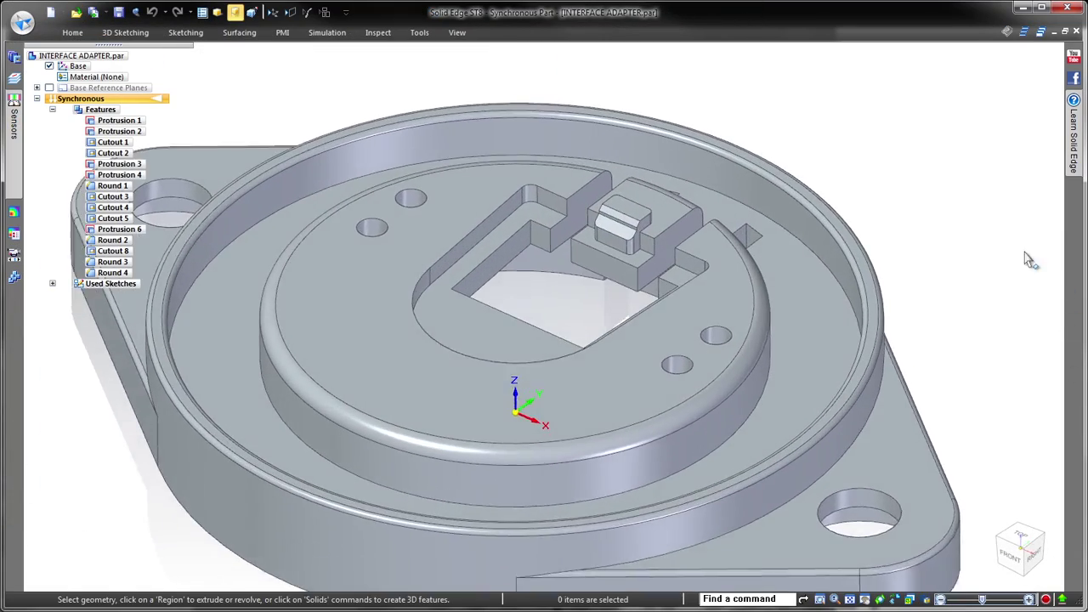
scroll(995, 232, "up", 3)
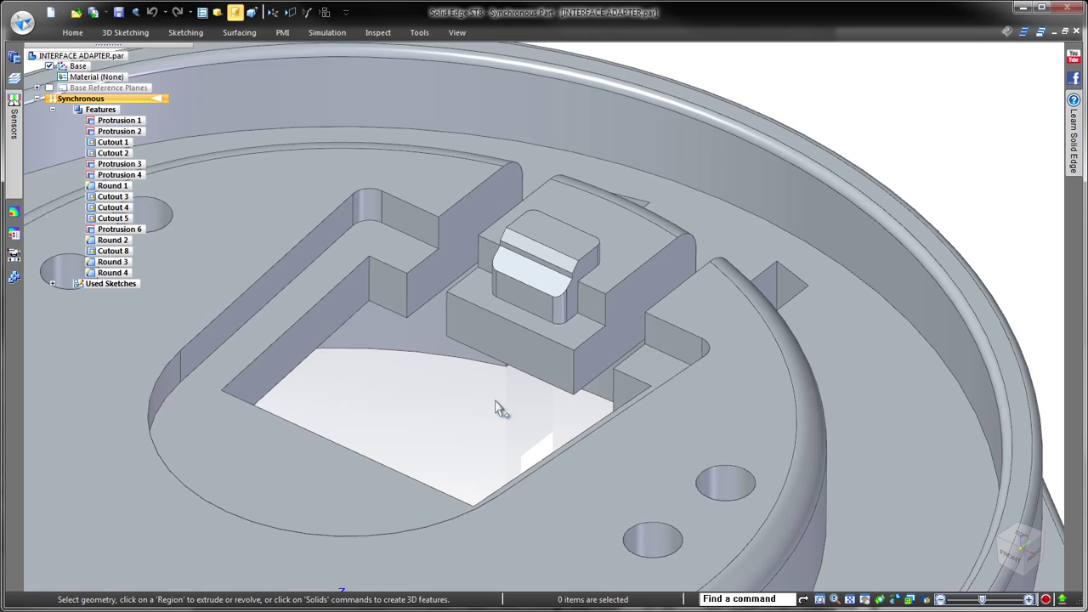
scroll(498, 406, "up", 3)
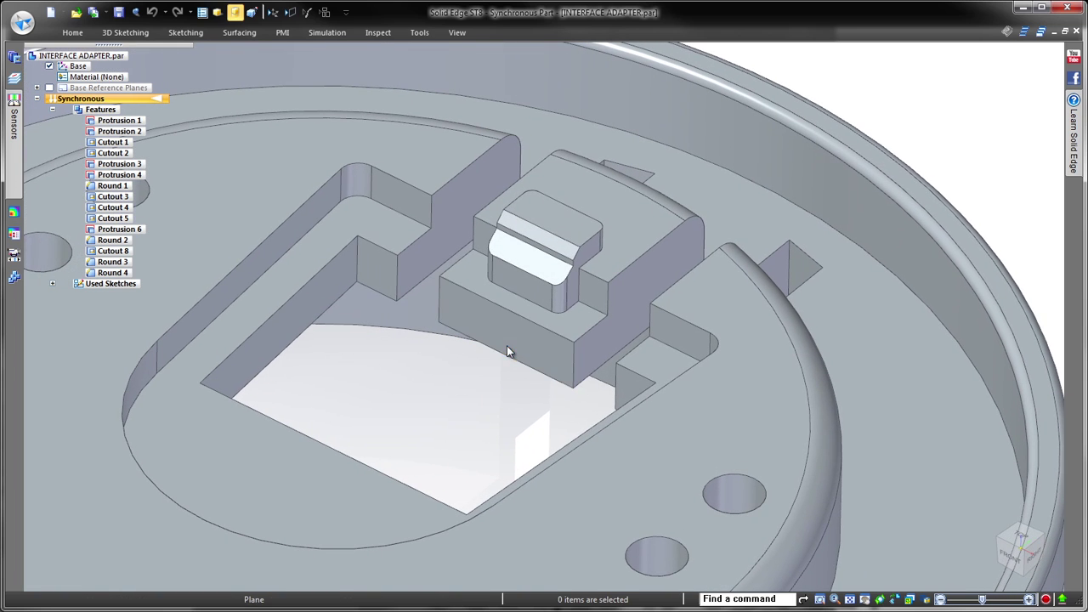
left_click(507, 345)
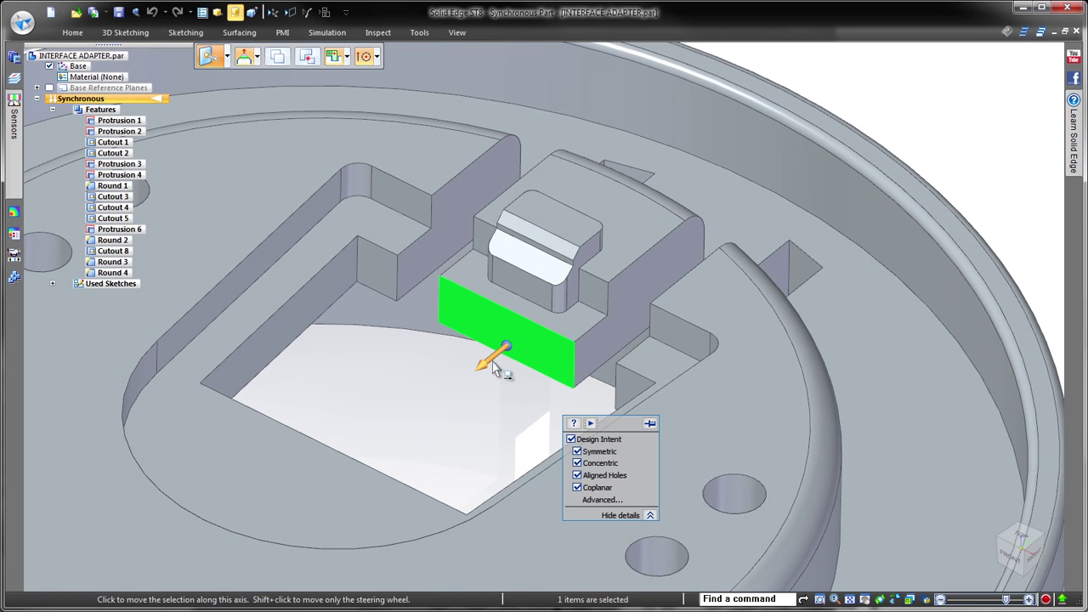
left_click(573, 425)
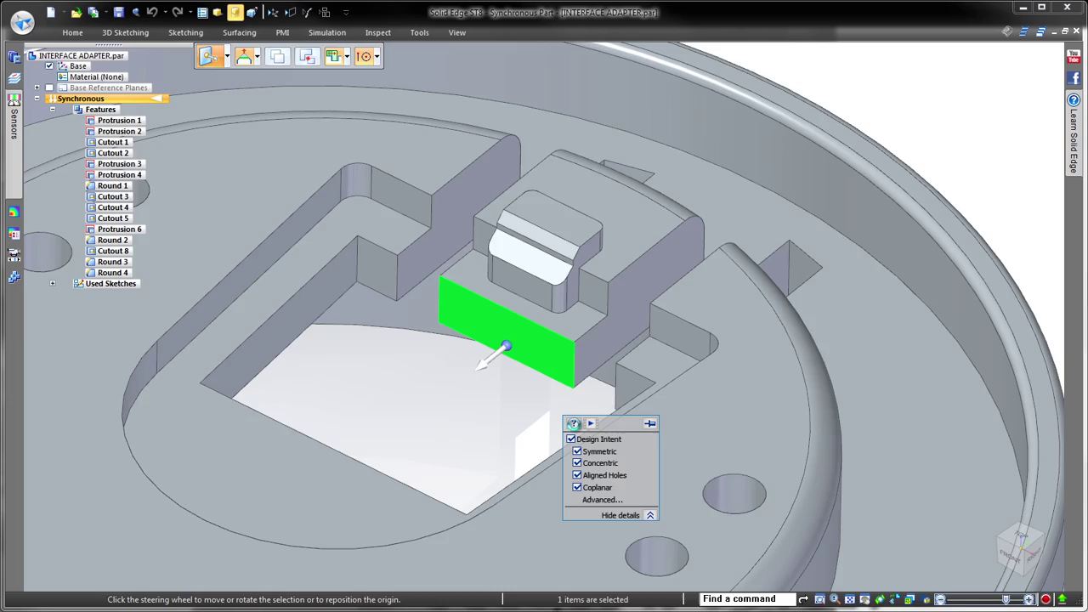
left_click_drag(851, 295, 822, 471)
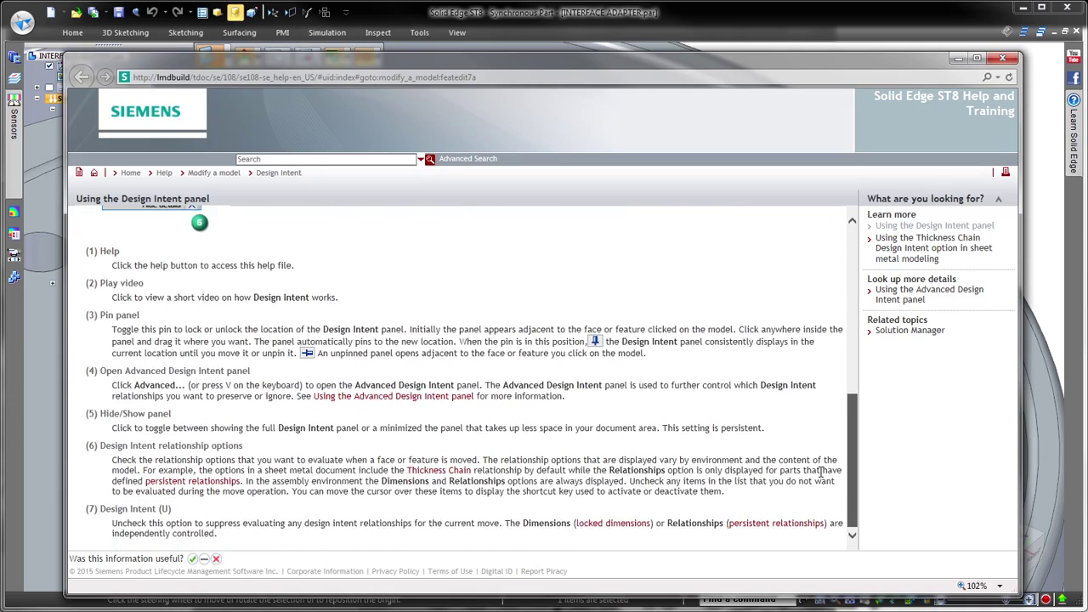
scroll(822, 471, "up", 10)
left_click(1002, 58)
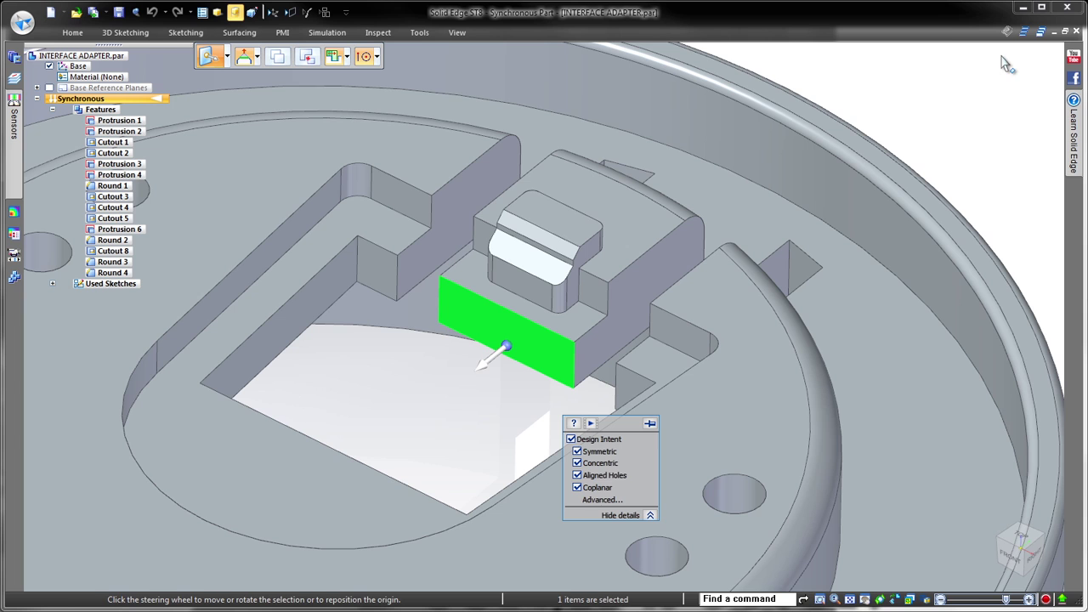
left_click(589, 422)
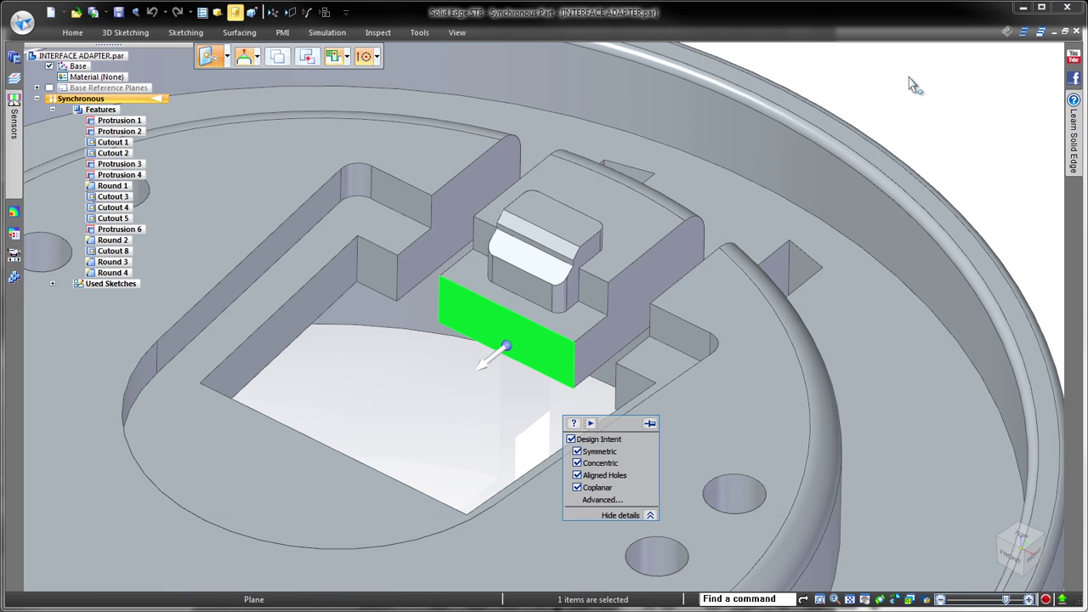
Extend the tab's end face across the opening to the recess floor at its far edge, with the Coplanar relationship turned off
left_click(489, 368)
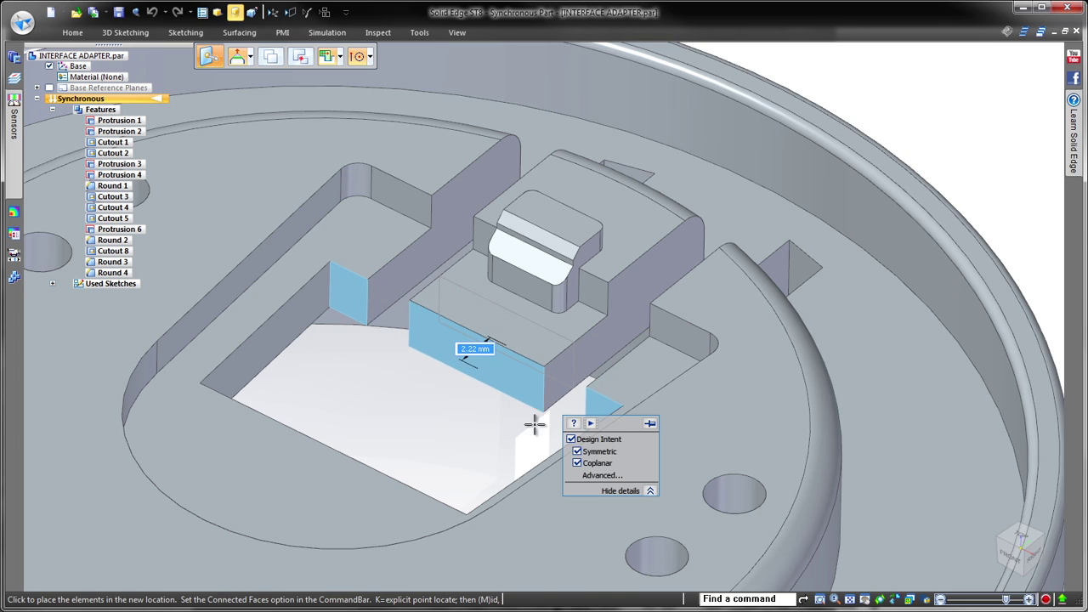
left_click(578, 463)
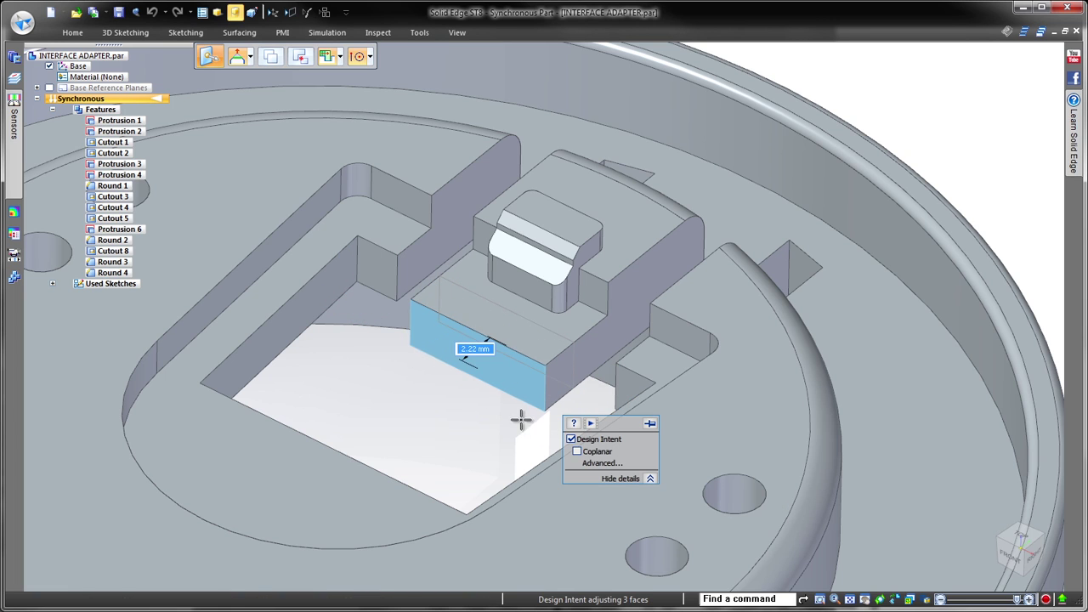
left_click(273, 470)
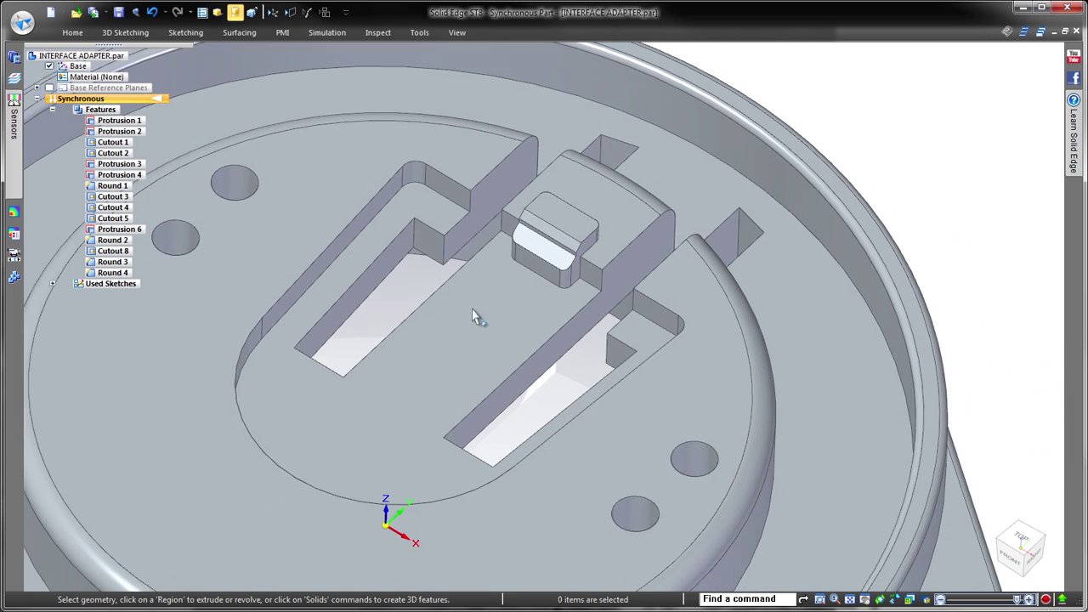
Sketch a center-point circle on the recess floor, spanning the extended tab's end and reaching the inner corner of the adjacent slot
right_click_drag(385, 319, 409, 292)
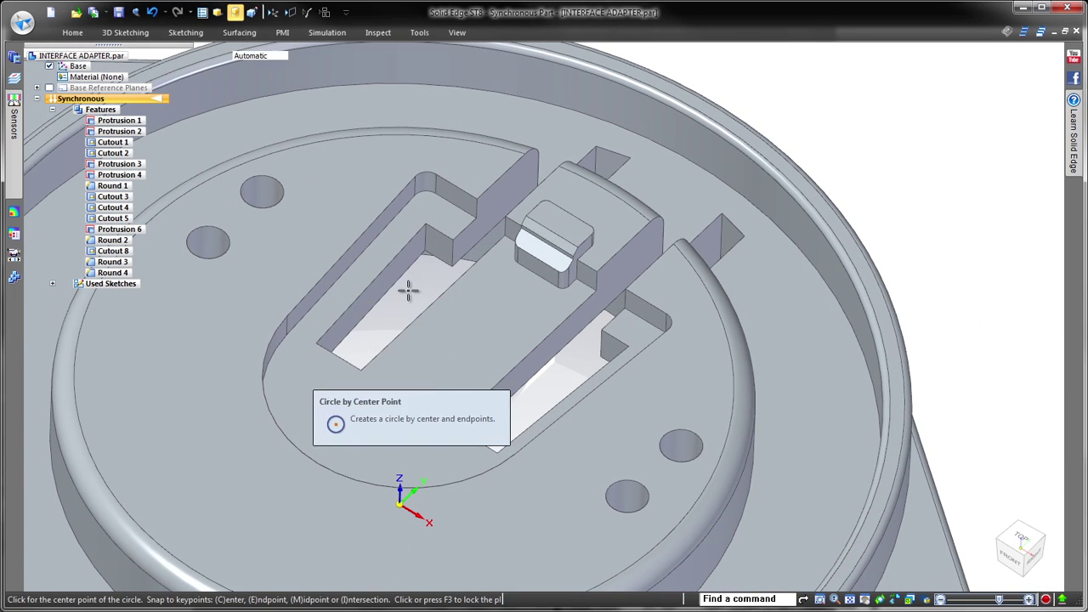
key("F3")
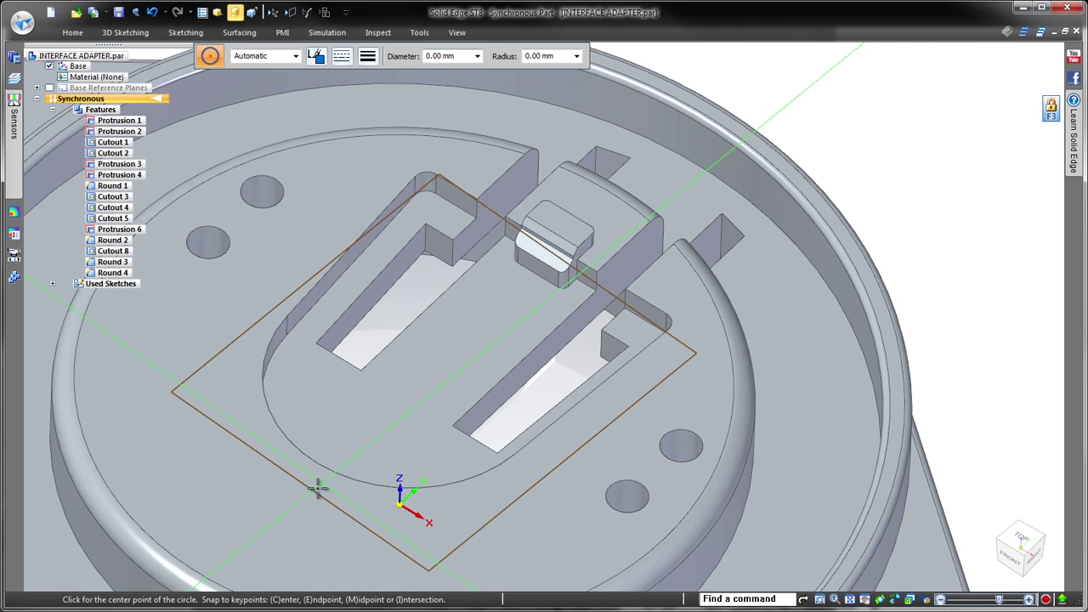
left_click(407, 396)
left_click(334, 357)
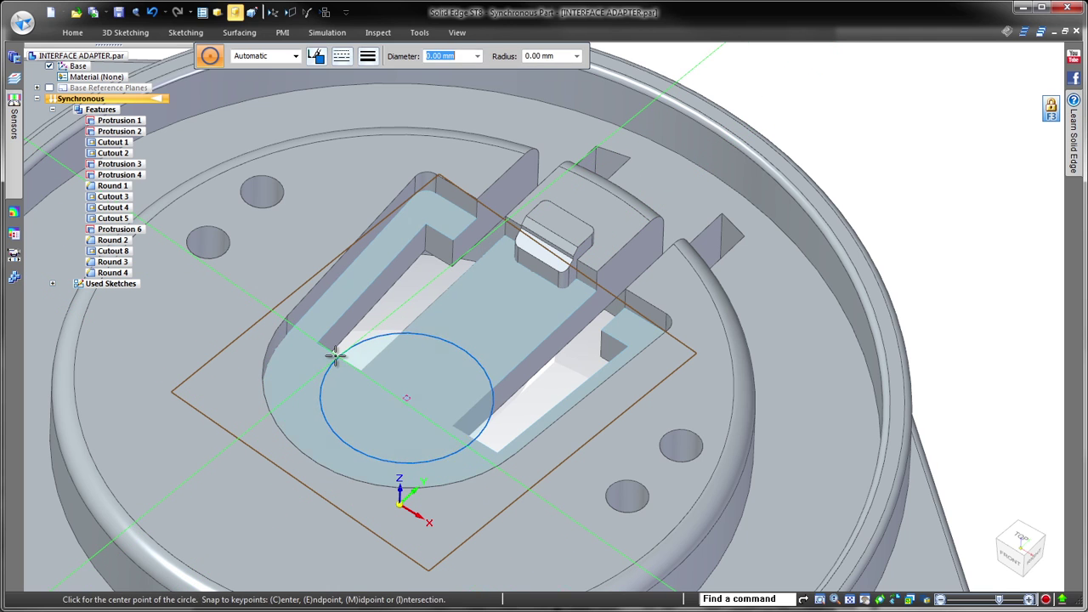
key("Escape")
Cut the circular region down through the recess floor and hide the sketches
left_click(419, 396)
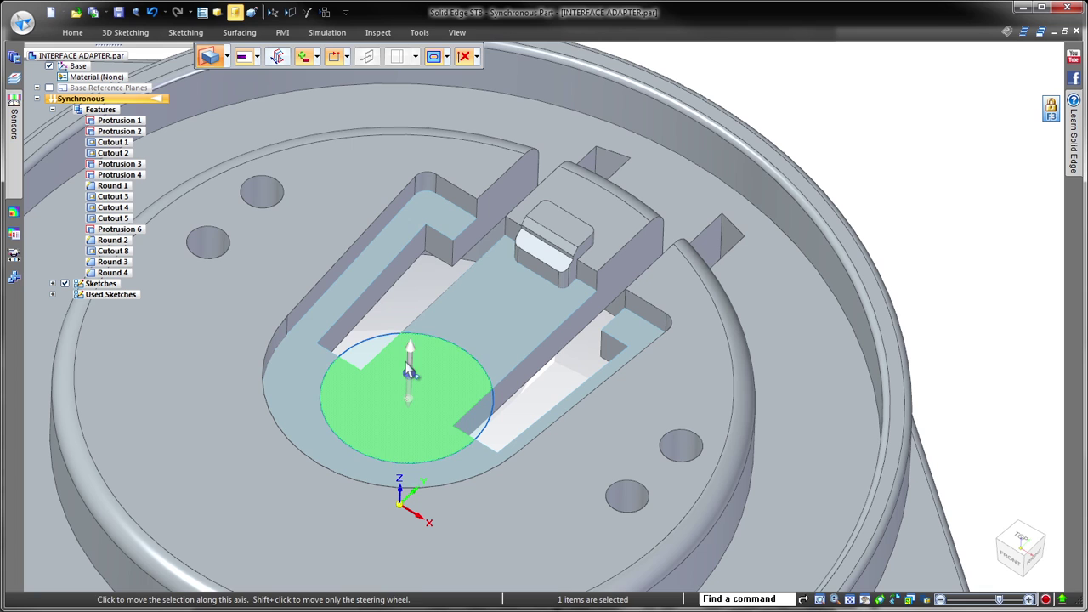
left_click(410, 371)
left_click(409, 425)
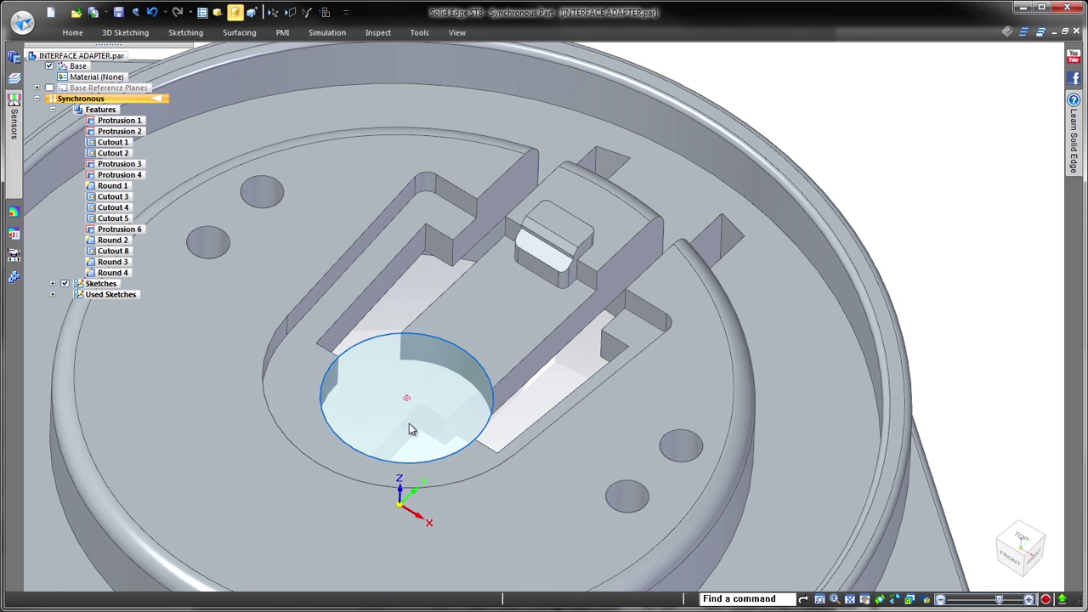
left_click(324, 12)
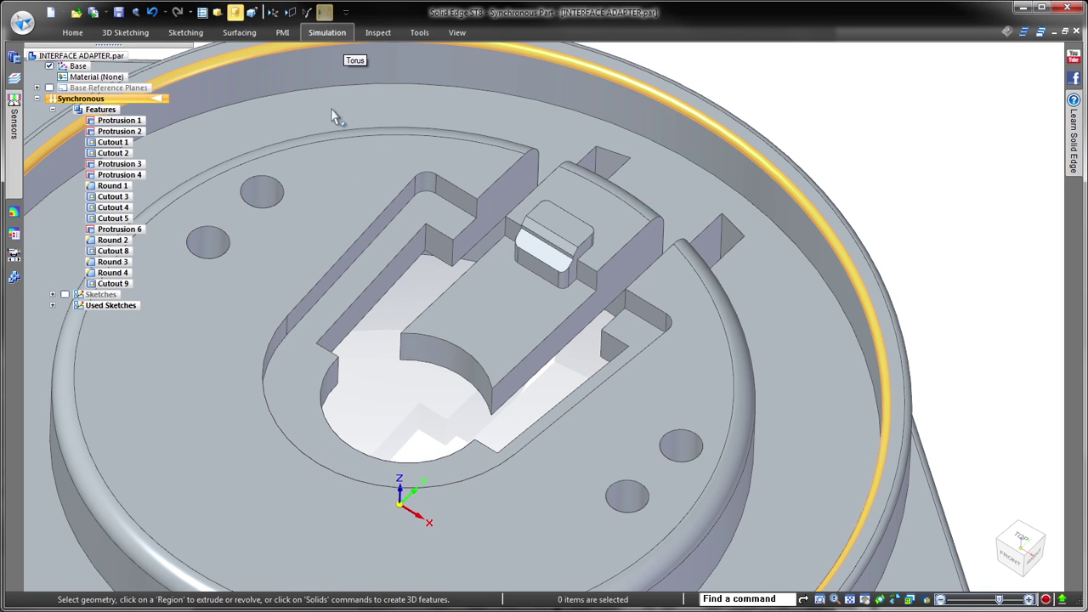
Round the two vertical corner edges at the tab's curved end with a 0.50 mm radius
right_click(376, 342)
left_click(371, 371)
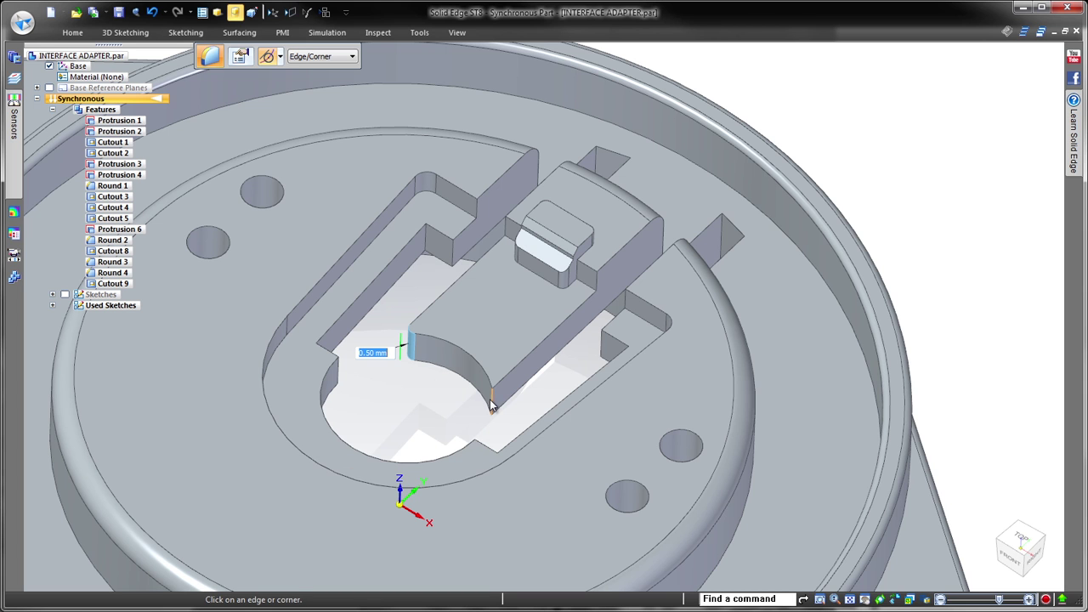
key("Return")
key("Escape")
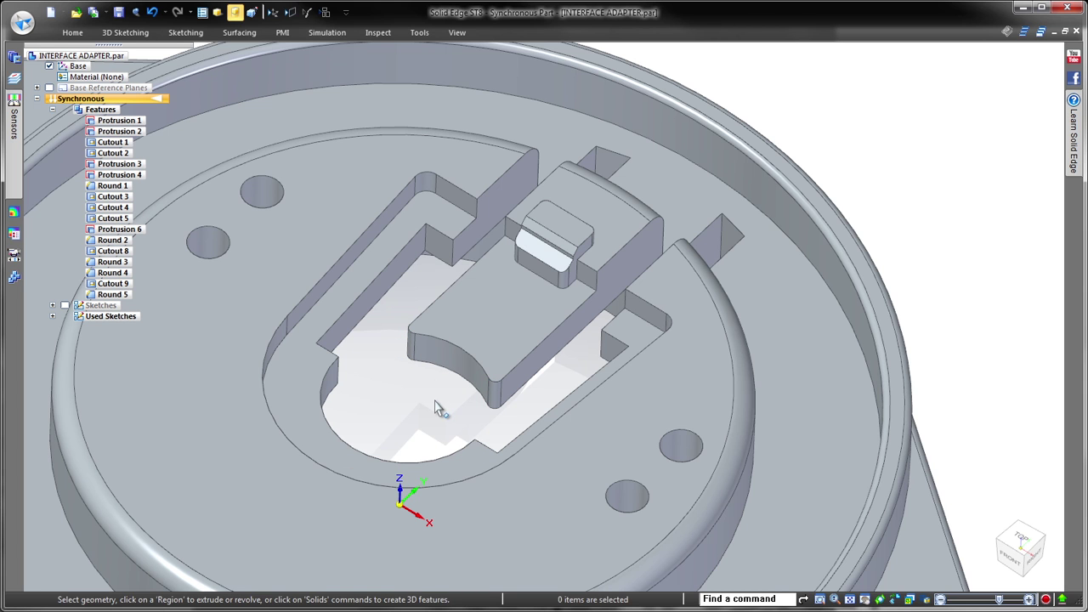
Rotate the slot's long inner side face outward about the circular cutout's center, with the Parallel and Symmetric relationships active
middle_click_drag(430, 400, 423, 397)
scroll(426, 405, "up", 4)
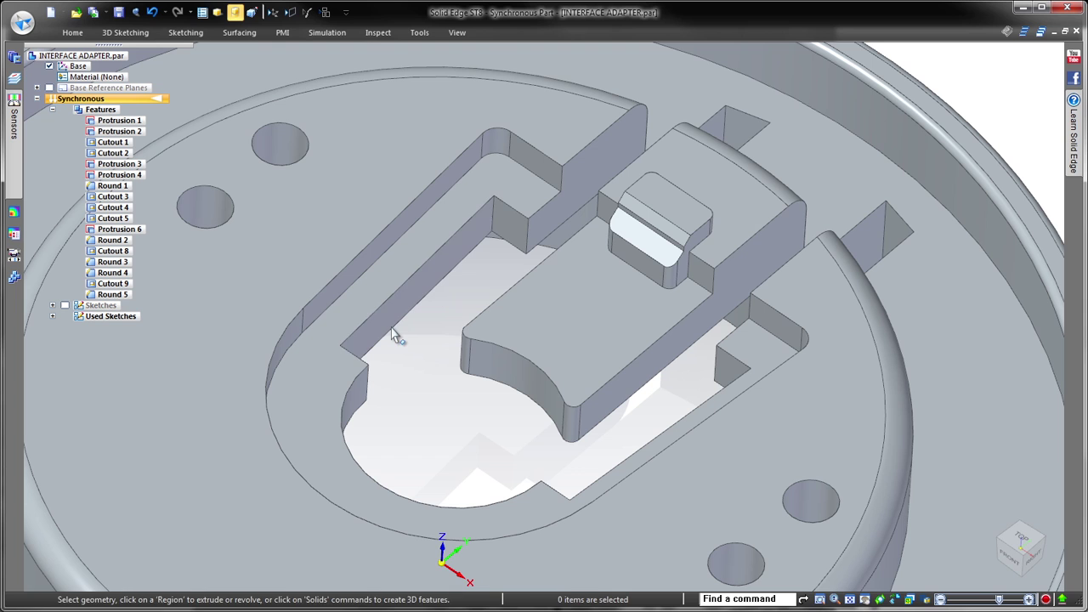
left_click(391, 325)
left_click(391, 324)
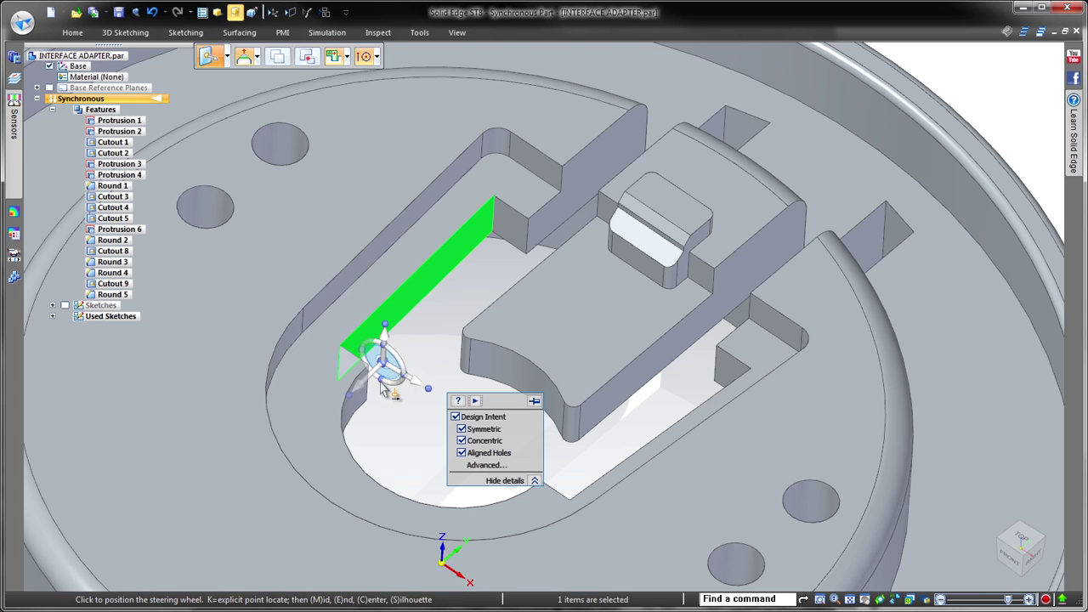
left_click(360, 473)
scroll(375, 462, "down", 1)
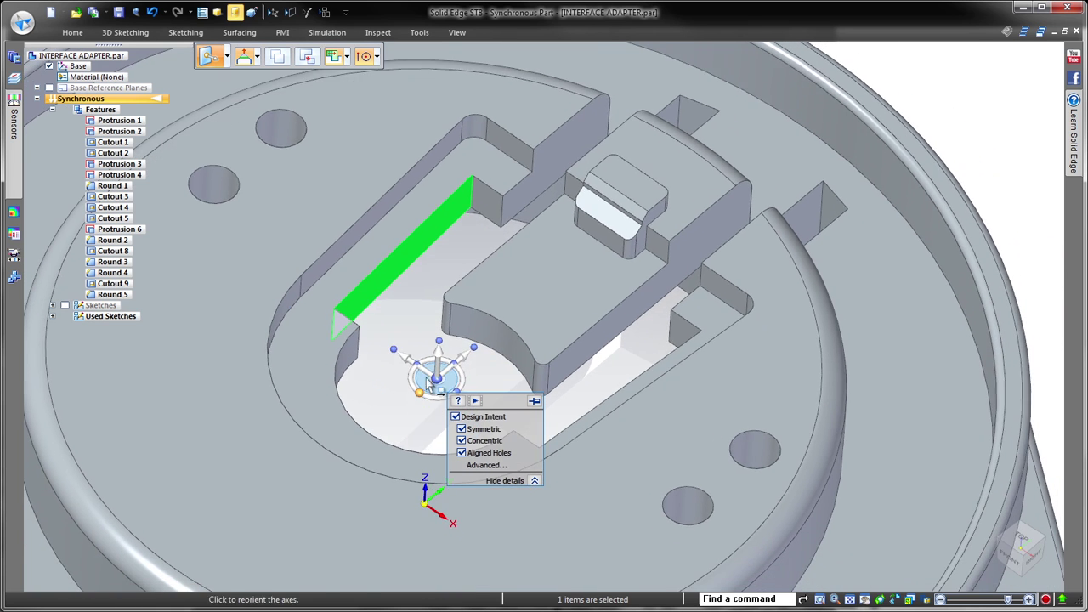
left_click(447, 355)
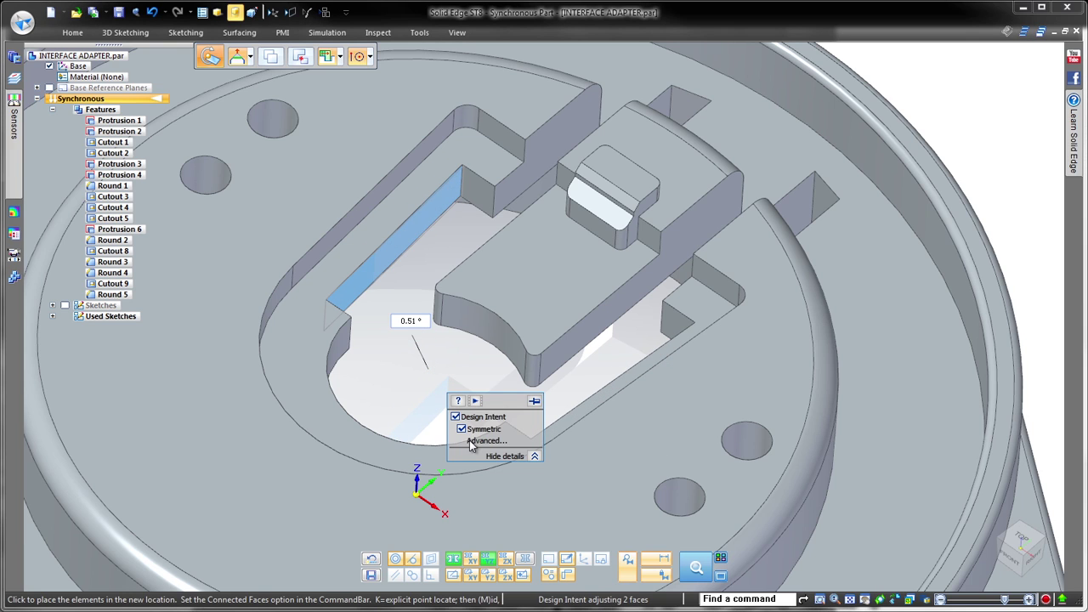
left_click(397, 577)
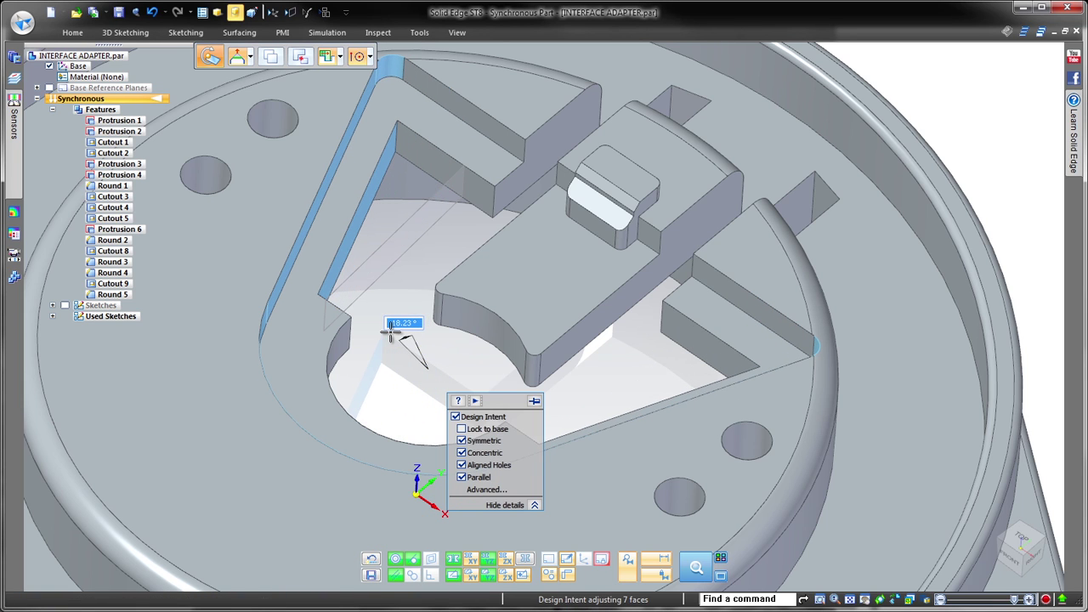
key("Return")
left_click(910, 83)
Move the raised catch block about 5 mm along the tab toward its curved end, changing the Connected Faces option so the block stays intact
key("ctrl+t")
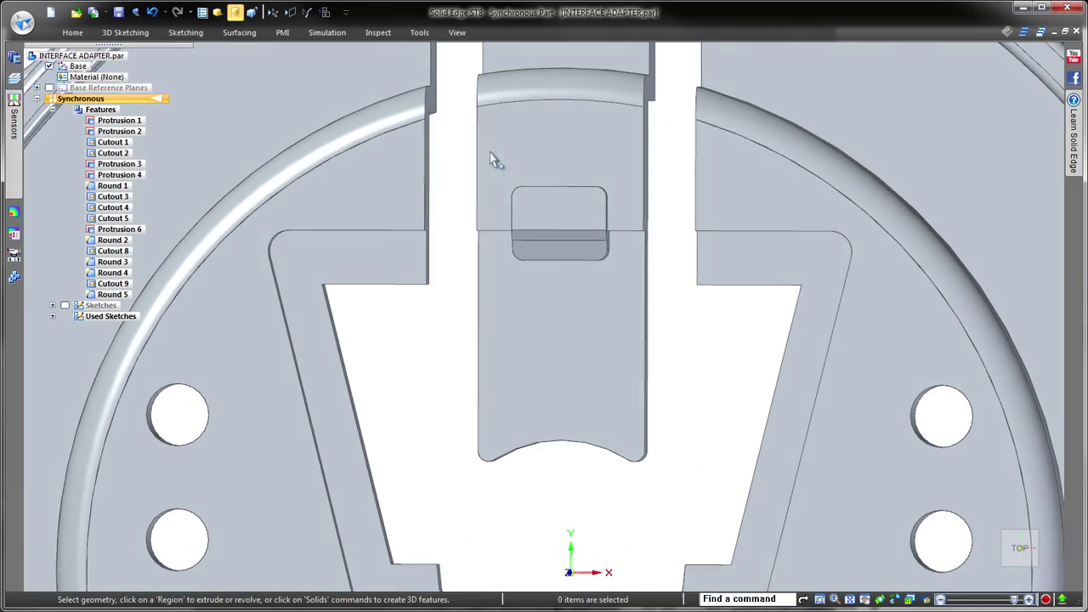
left_click_drag(502, 170, 625, 281)
key("ctrl+i")
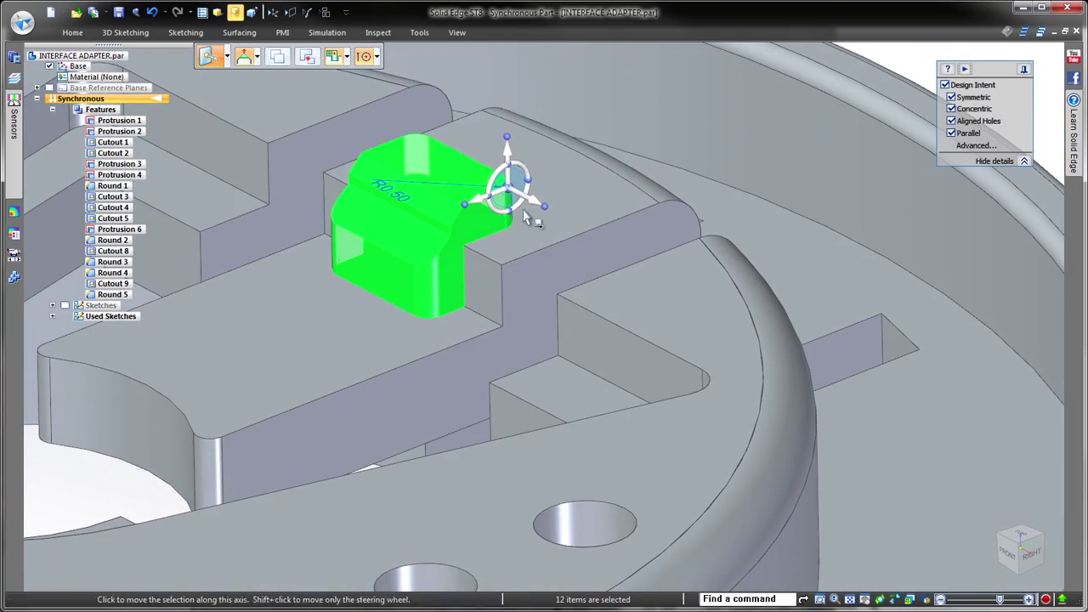
left_click(508, 180)
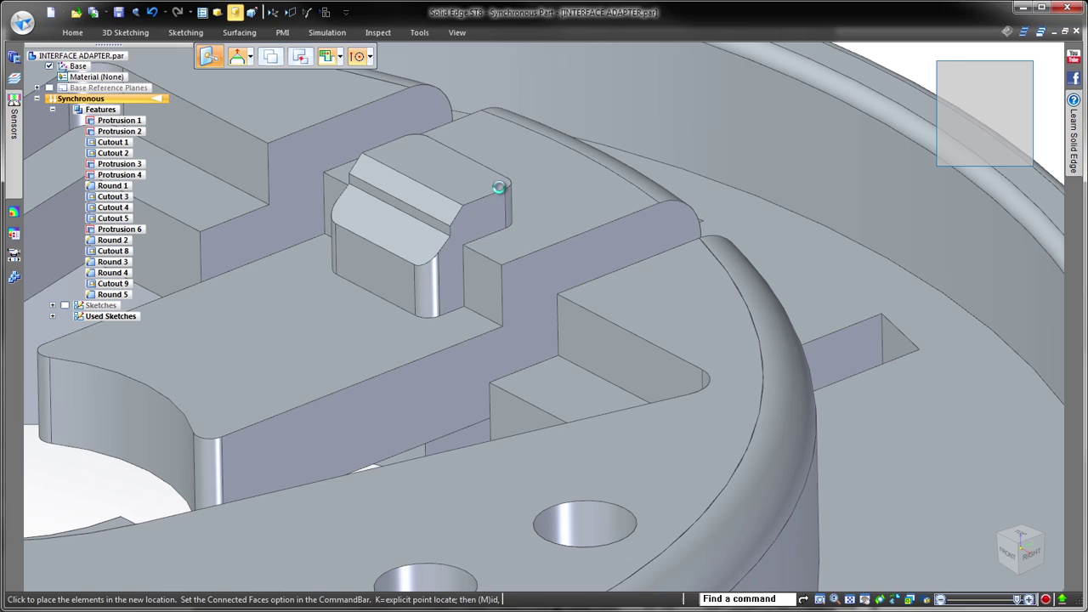
left_click(340, 61)
left_click(345, 93)
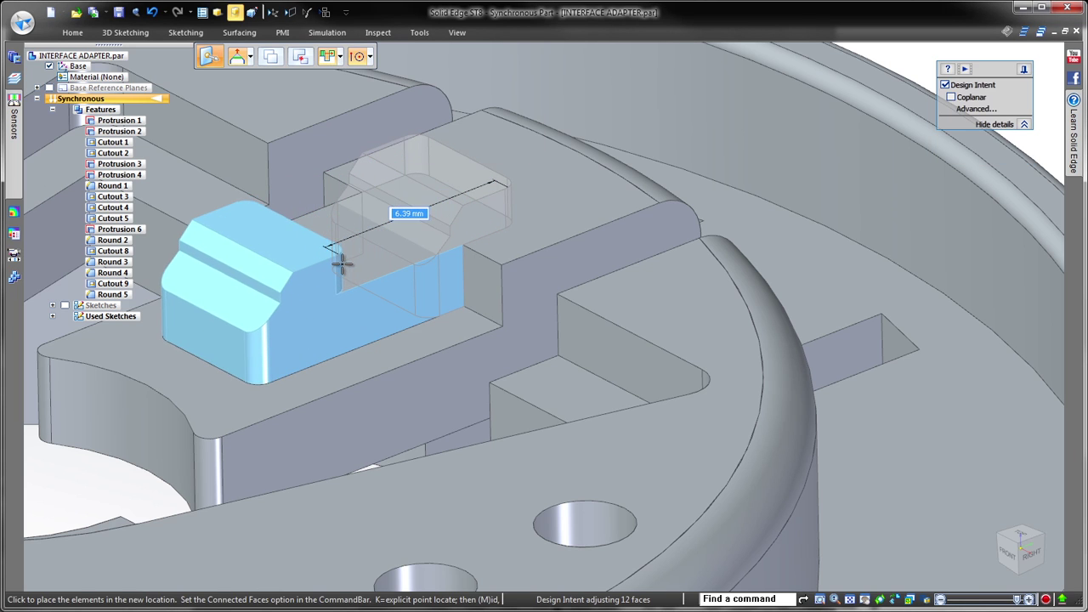
left_click(339, 60)
left_click(365, 76)
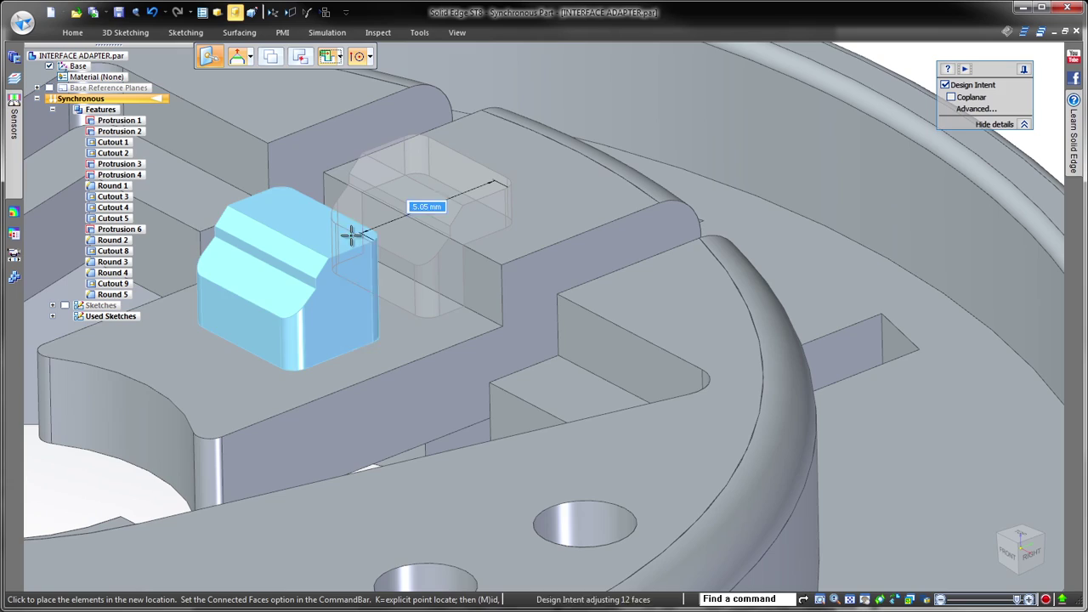
key("Return")
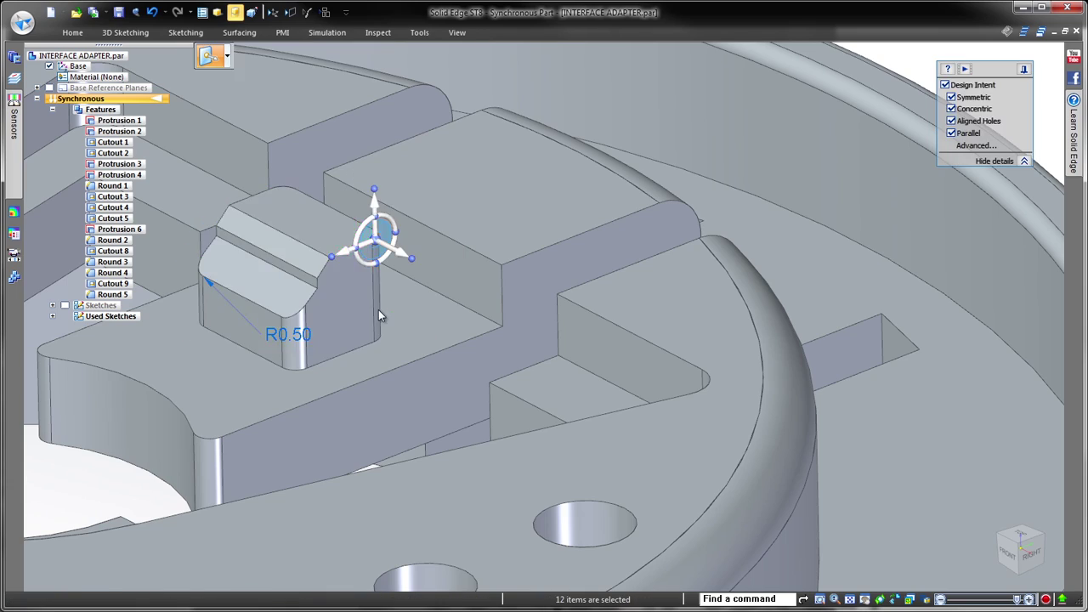
key("Escape")
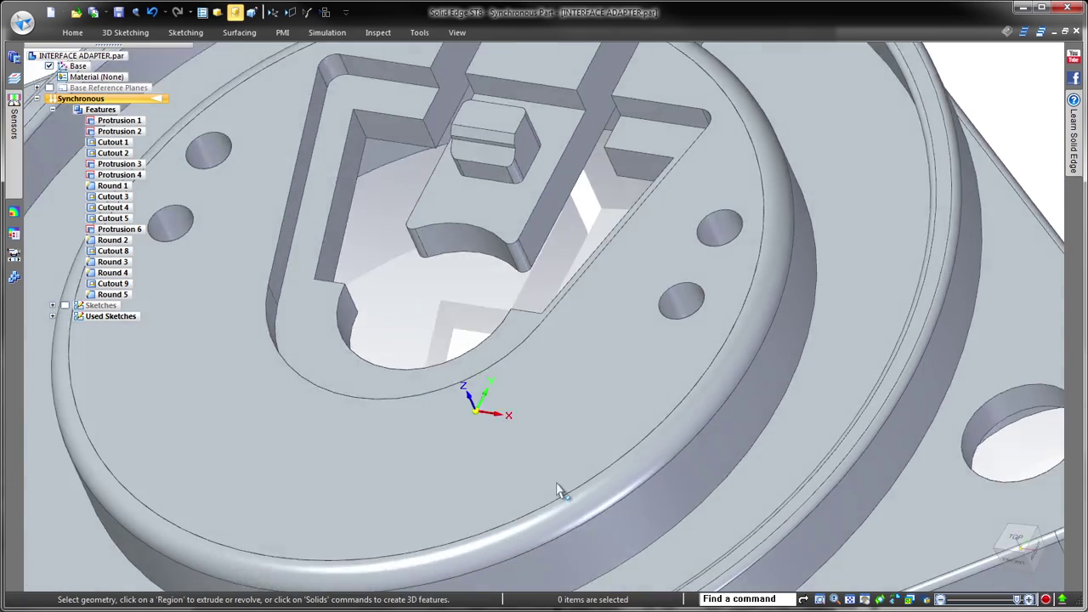
Sketch an 8 mm horizontal line on the raised disc's top face, beyond the recess's curved end and symmetric about its centerline
key("ctrl+t")
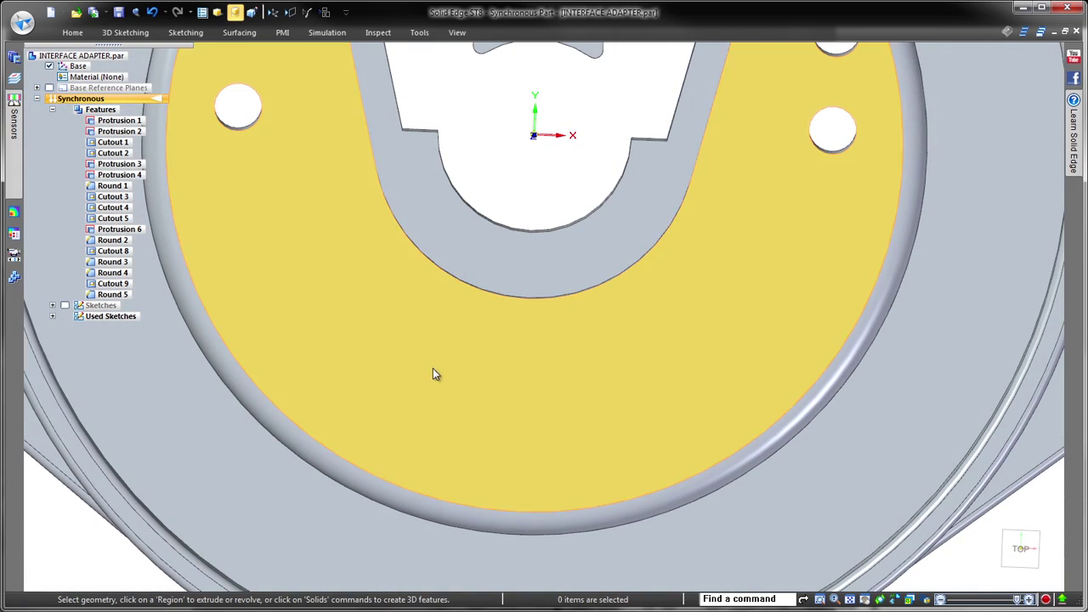
left_click(427, 367)
right_click_drag(457, 371, 467, 357)
key("F3")
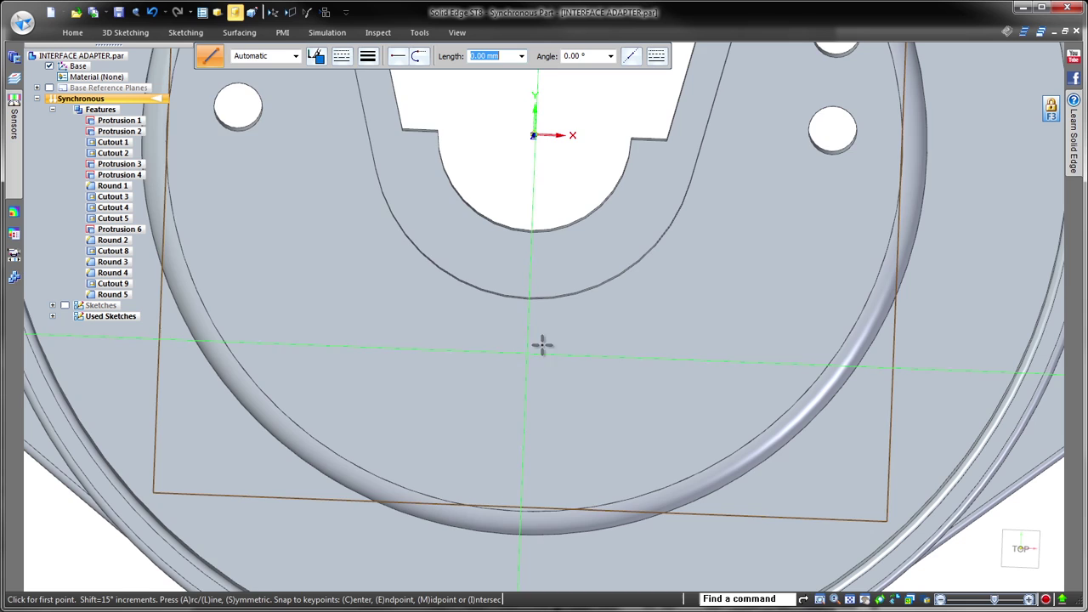
key("ctrl+h")
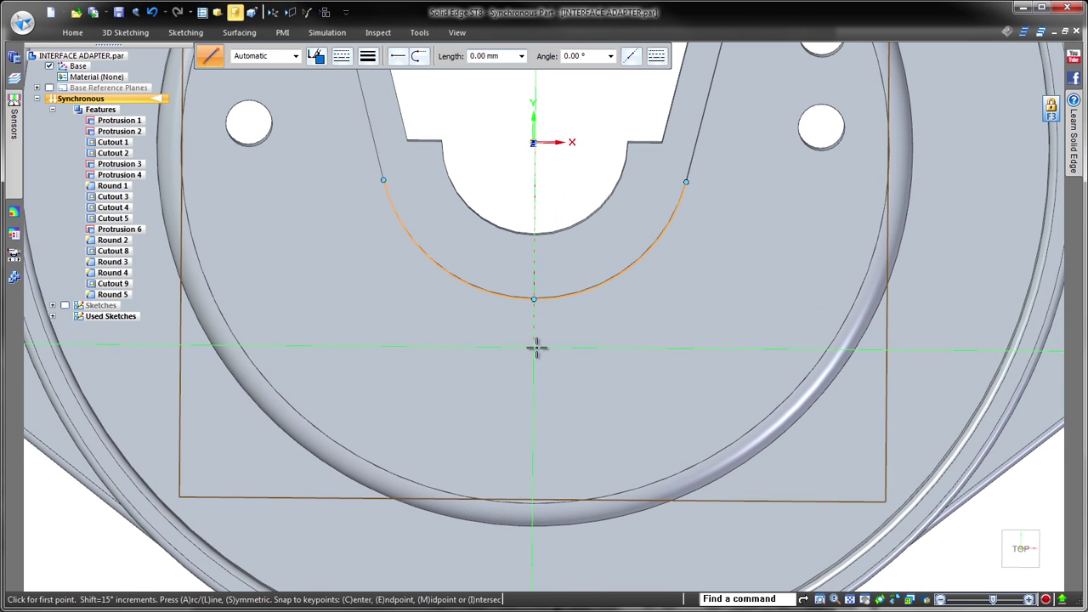
left_click(537, 347)
key("s")
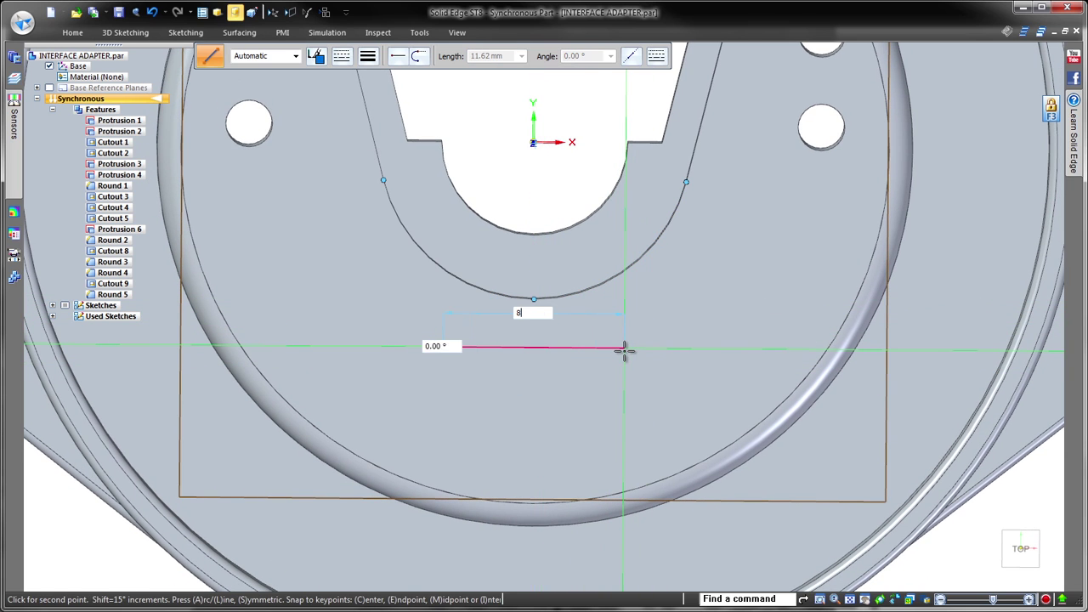
left_click(625, 349)
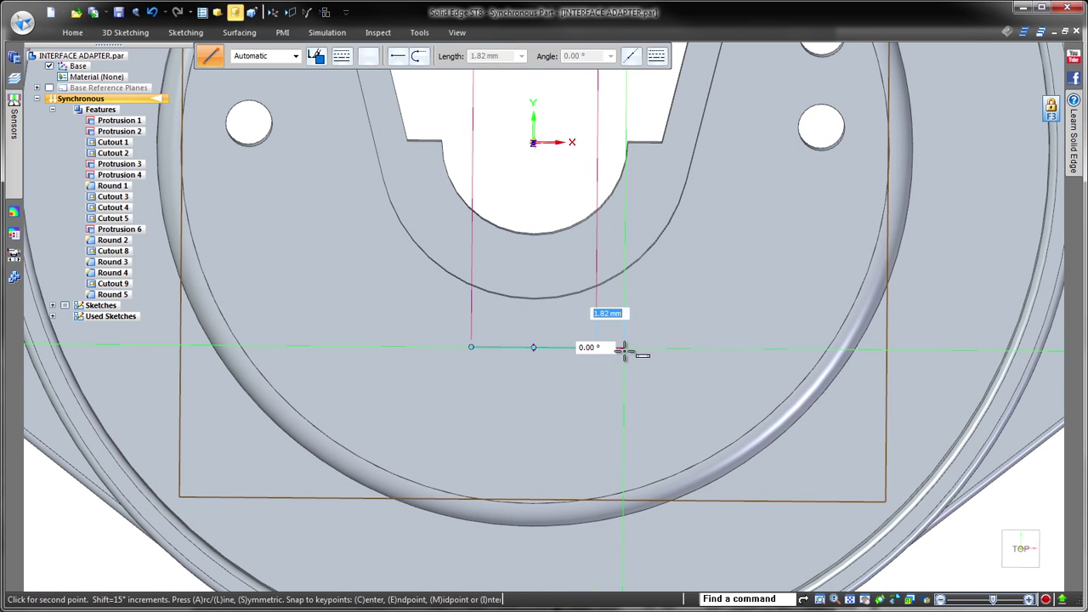
Add a slanted line from each end of the 8 mm line, flaring outward across the recess's curved edge
left_click(615, 252)
right_click(615, 252)
left_click(471, 347)
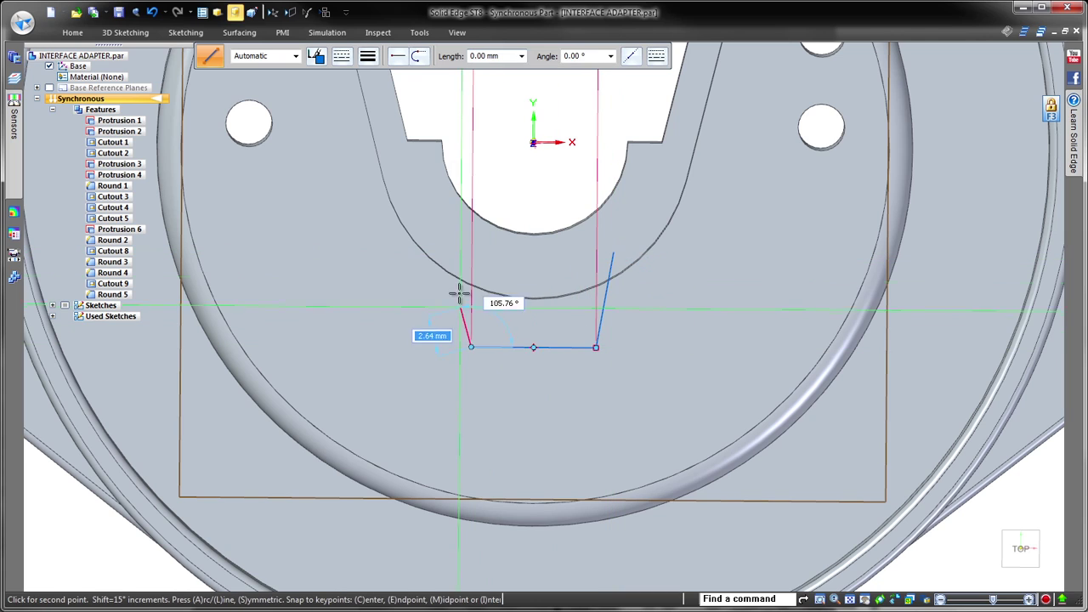
left_click(454, 252)
key("Escape")
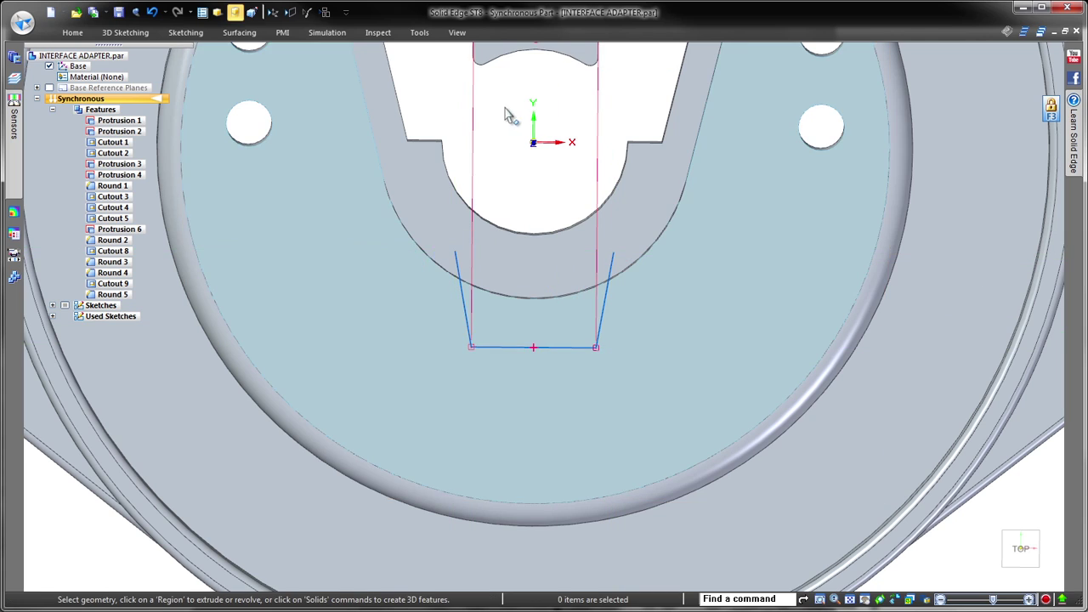
Cut the sketched notch region down to the recess floor and hide the PMI dimensions
mouse_move(505, 110)
middle_mouse_down()
mouse_move(522, 129)
mouse_move(458, 207)
mouse_move(328, 219)
middle_mouse_up()
scroll(337, 219, "up", 1)
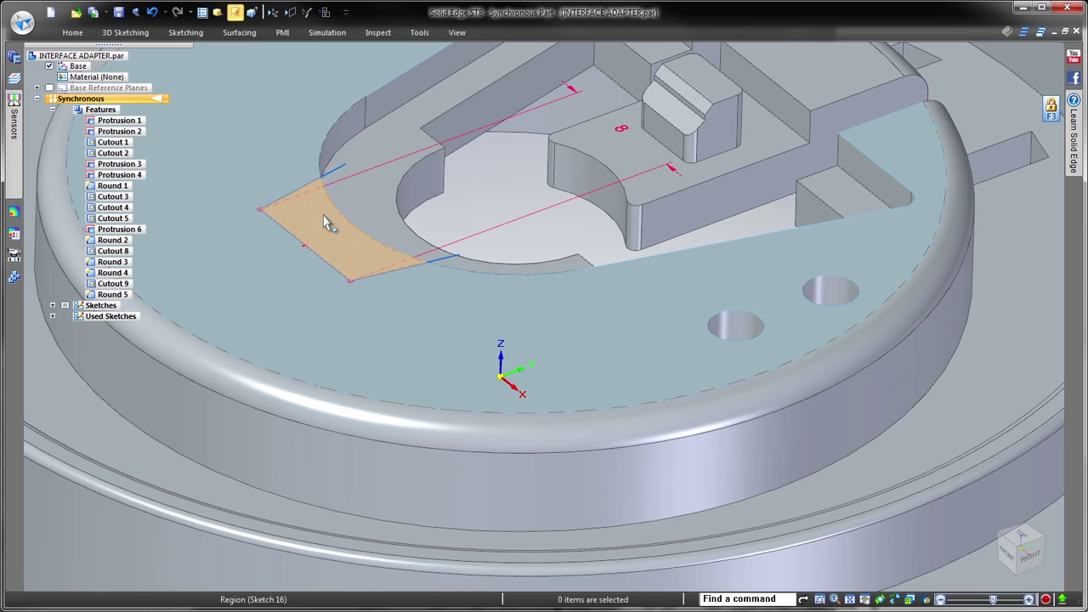
left_click(328, 218)
left_click(324, 182)
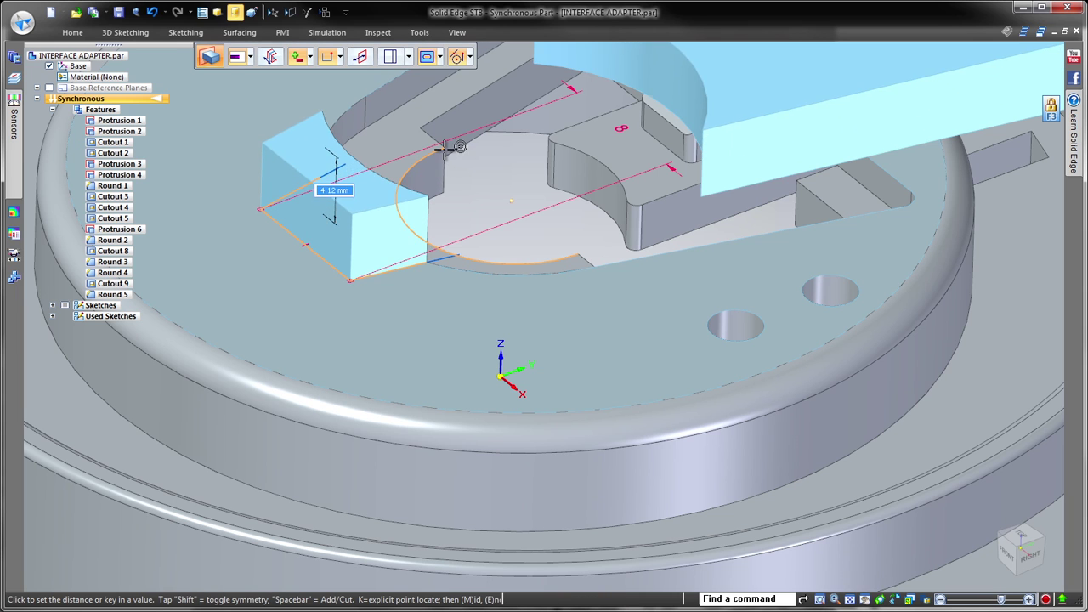
key("space")
left_click(463, 197)
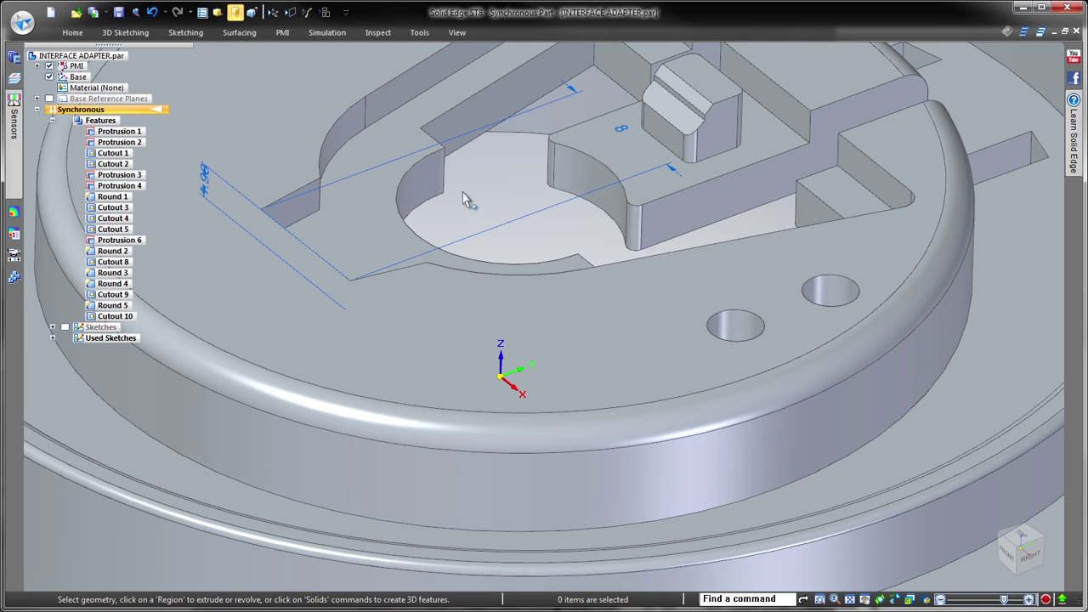
left_click(49, 65)
Sketch a horizontal line about 16 mm long on the top face between the notch and the rim, symmetric about the notch's center
mouse_move(470, 204)
middle_mouse_down()
mouse_move(496, 217)
mouse_move(498, 380)
mouse_move(472, 217)
middle_mouse_up()
right_click_drag(469, 209, 507, 220)
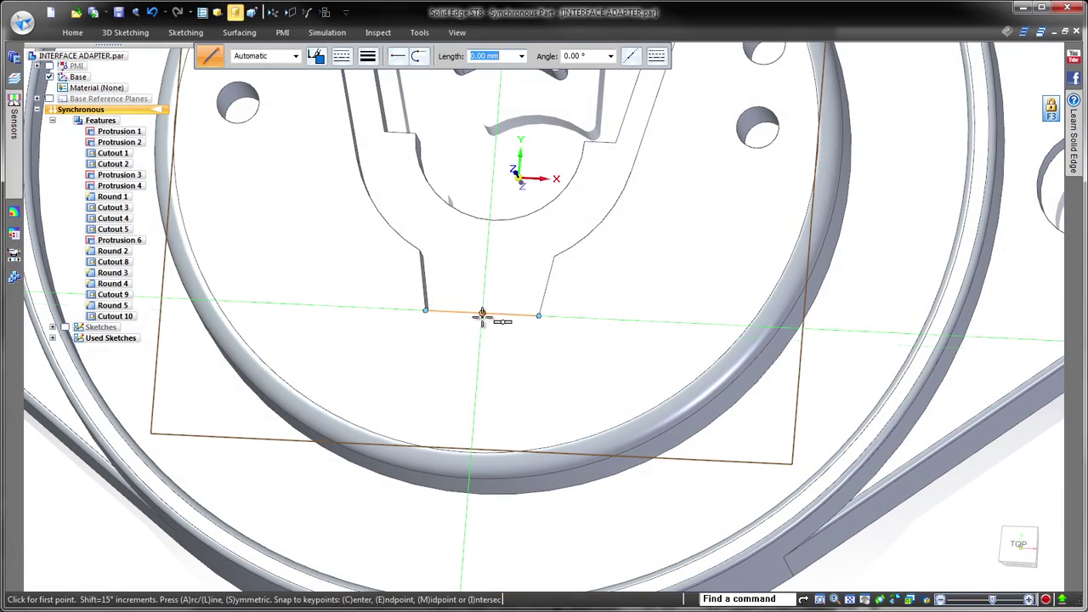
left_click(478, 366)
key("s")
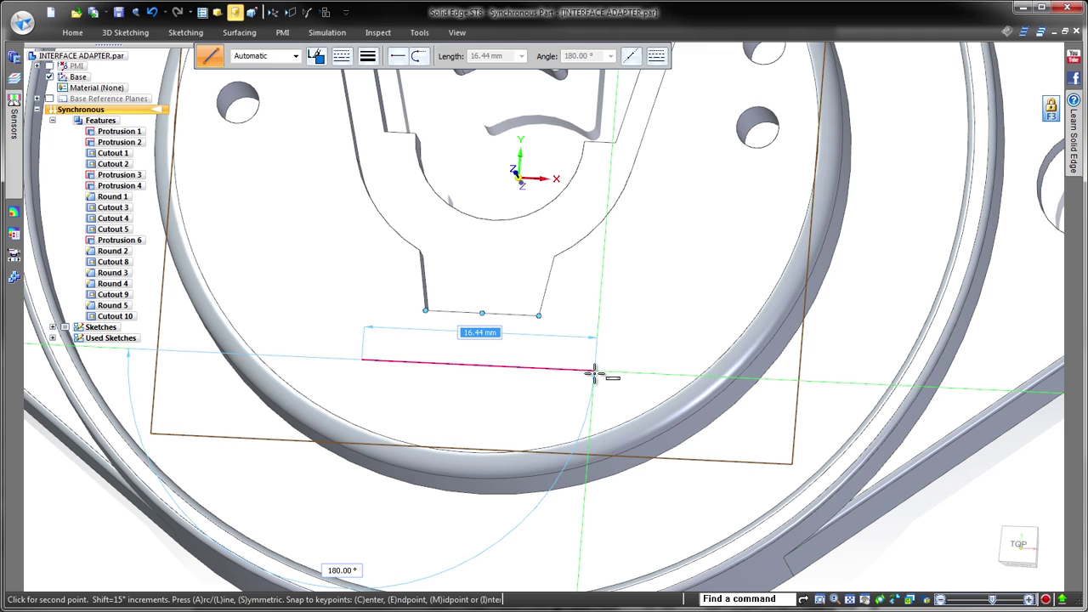
left_click(593, 371)
key("Escape")
Copy the 3 mm hole beside the recess onto both ends of the sketched line
left_click(761, 132)
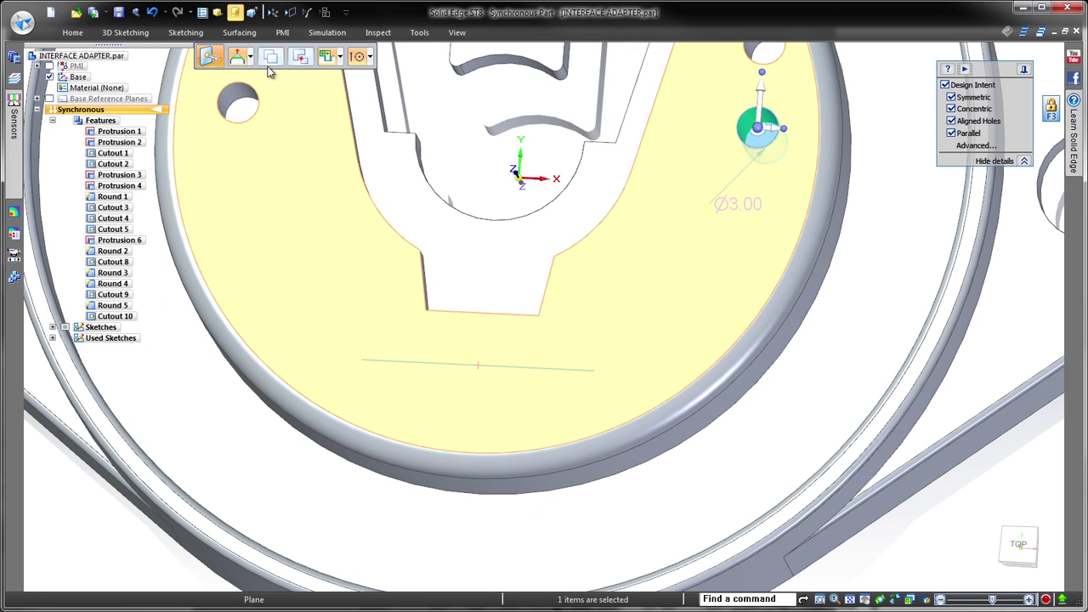
left_click(751, 143)
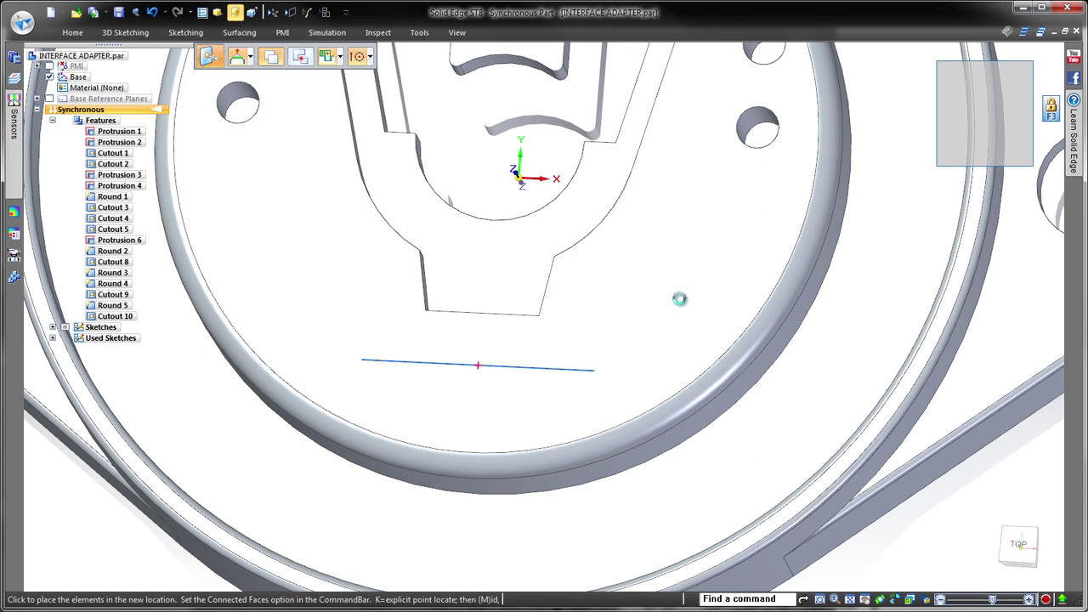
left_click(601, 376)
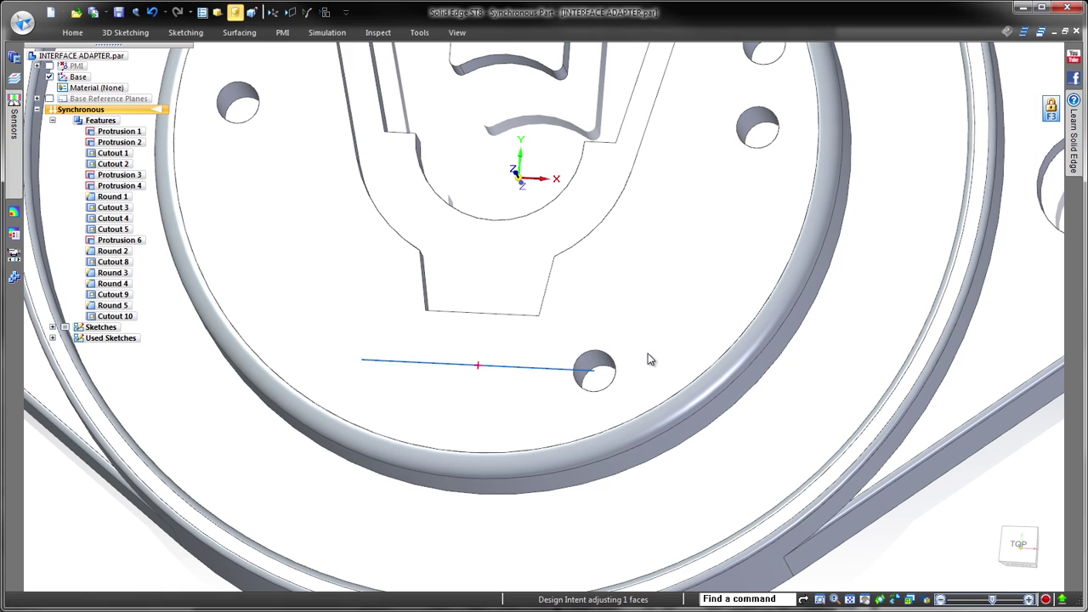
left_click(595, 371)
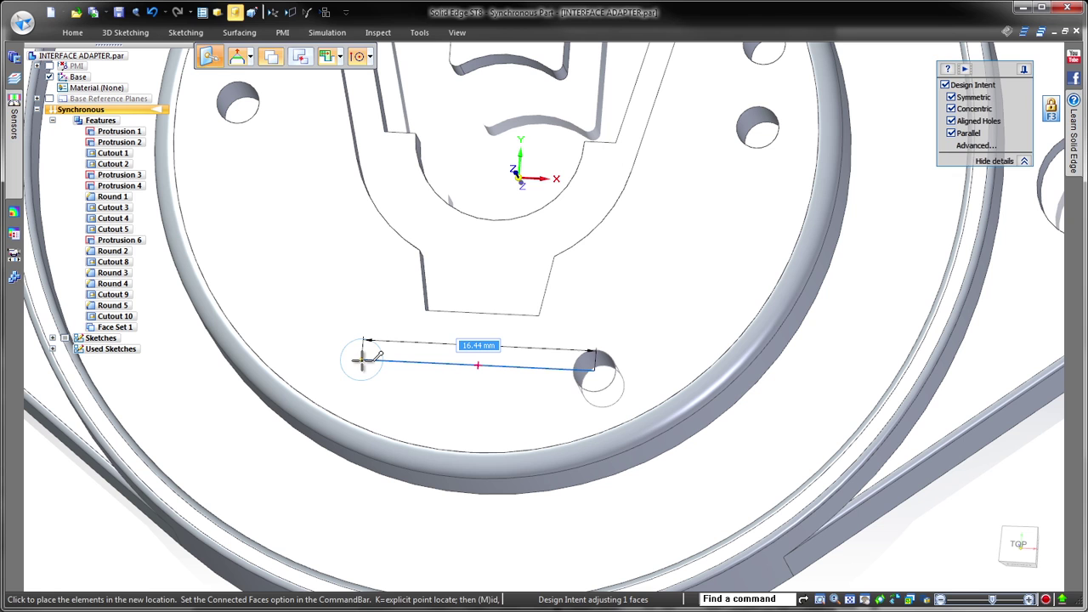
left_click(366, 362)
key("Escape")
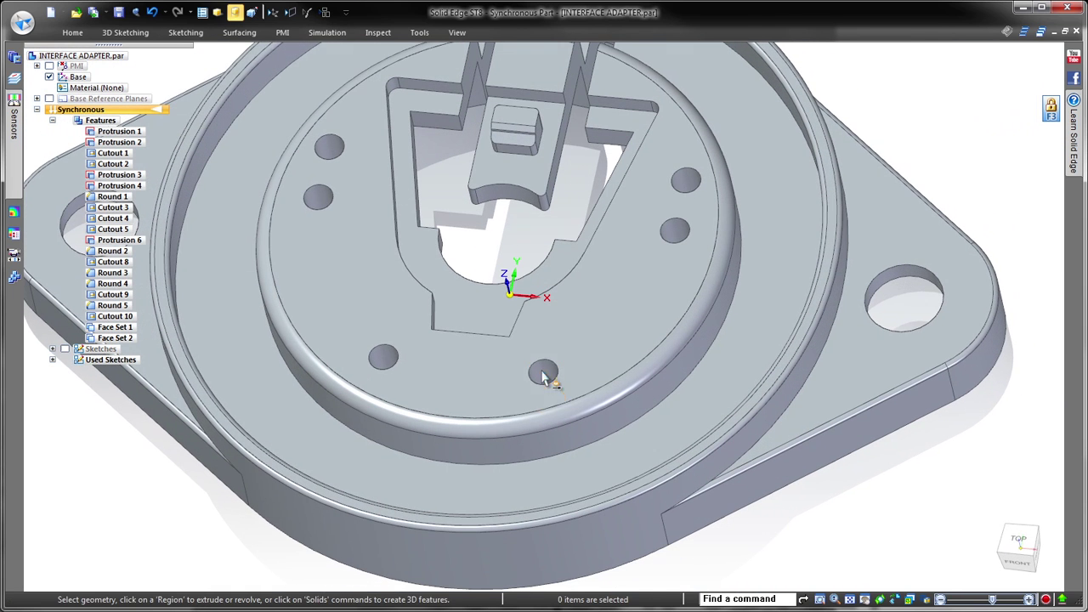
Try to move one of the copied holes toward the notch's centerline with the Symmetric relationship active
left_click(544, 378)
left_click(540, 371)
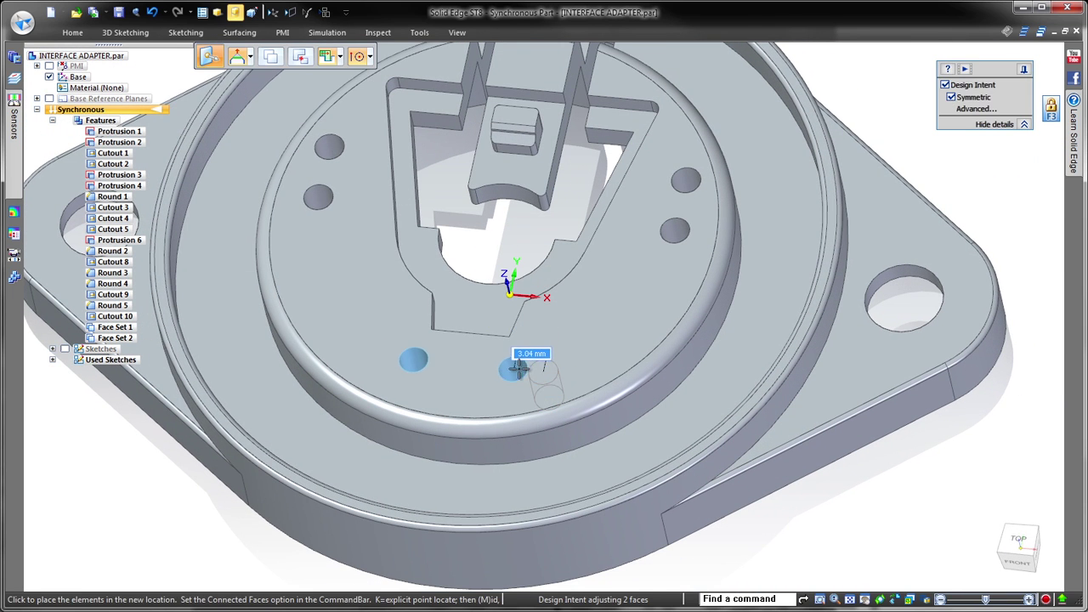
left_click(514, 367)
key("Escape")
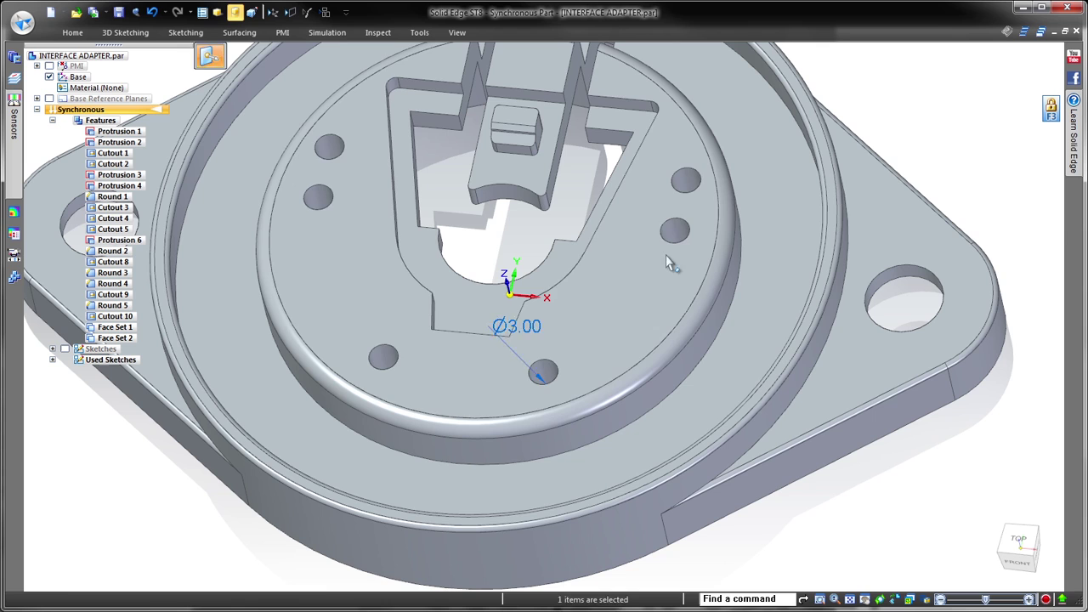
Move the upper hole on the positive X side about 15 mm toward the recess's curved end, with Aligned Holes off and Symmetric on
left_click(687, 180)
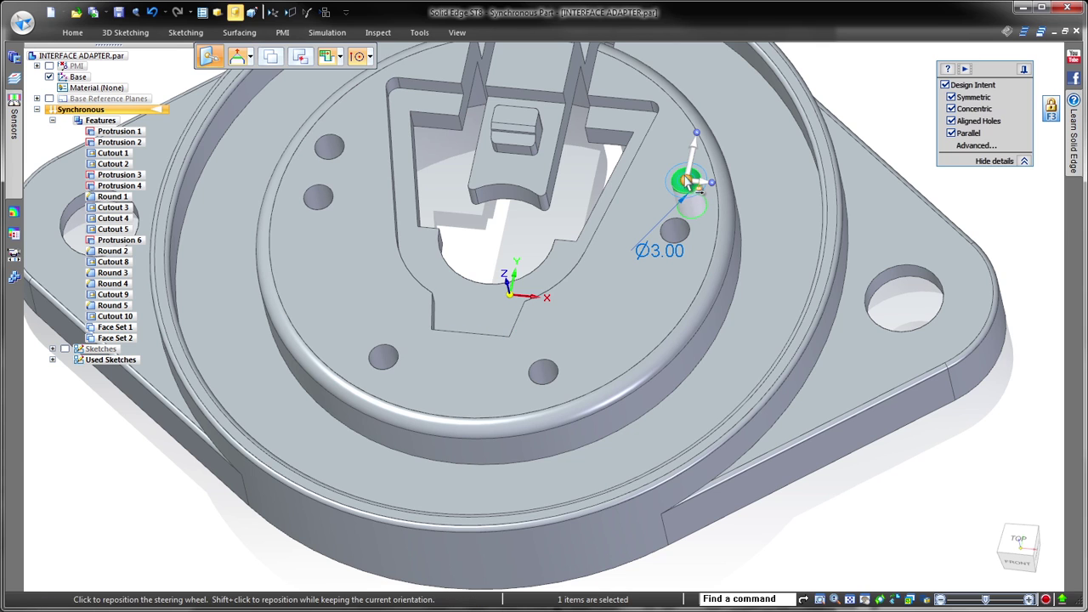
left_click(685, 180)
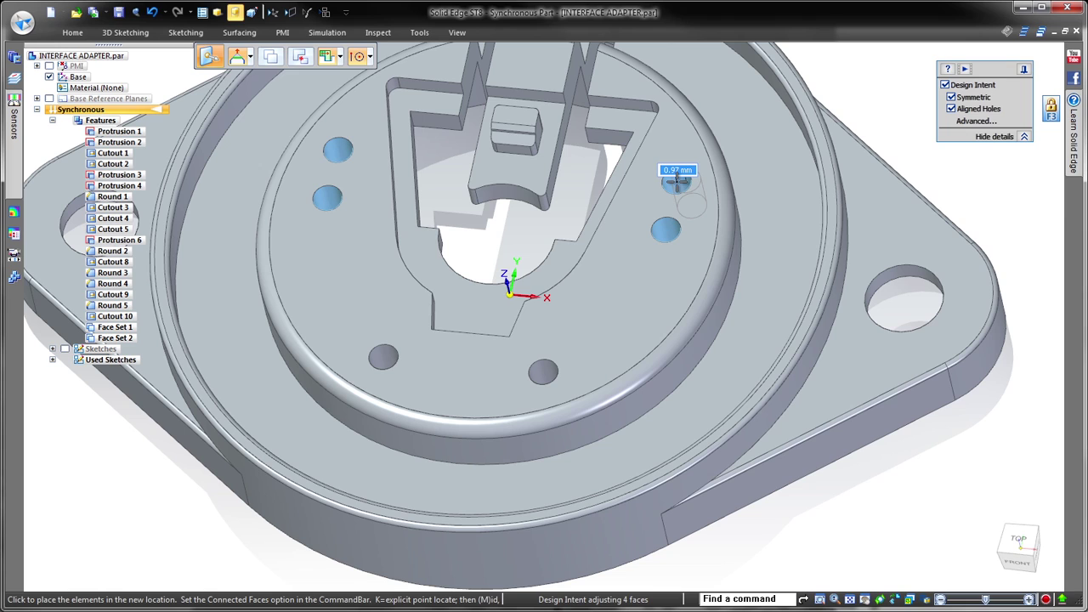
key("a")
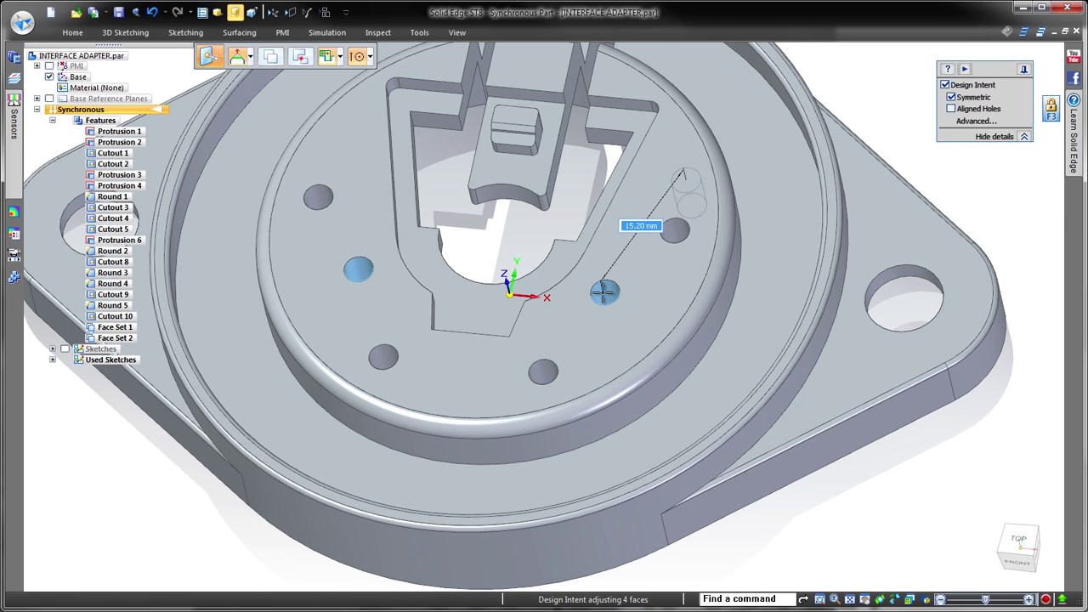
left_click(604, 296)
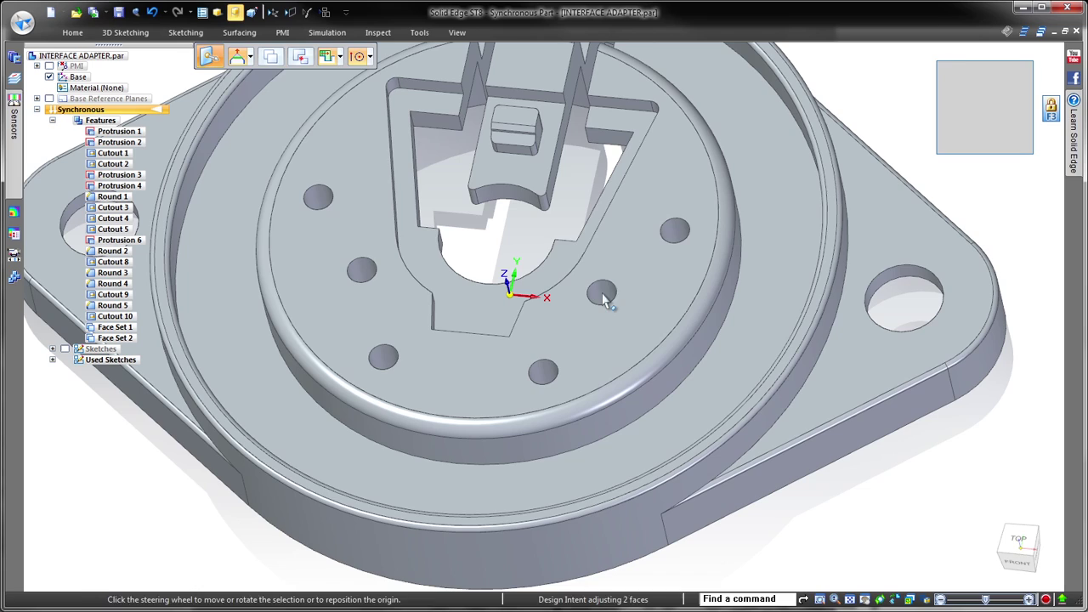
key("Escape")
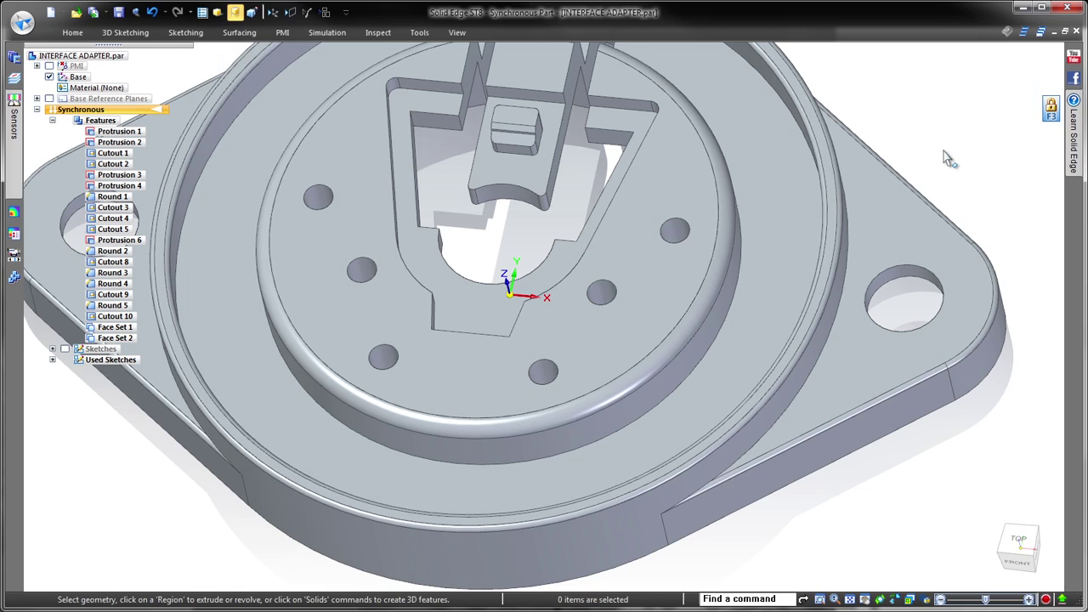
Rotate all the recess, tab and small-hole faces by -45° about the circular cutout's center, with Design Intent turned off
key("ctrl+t")
left_click_drag(429, 105, 666, 467)
key("ctrl+i")
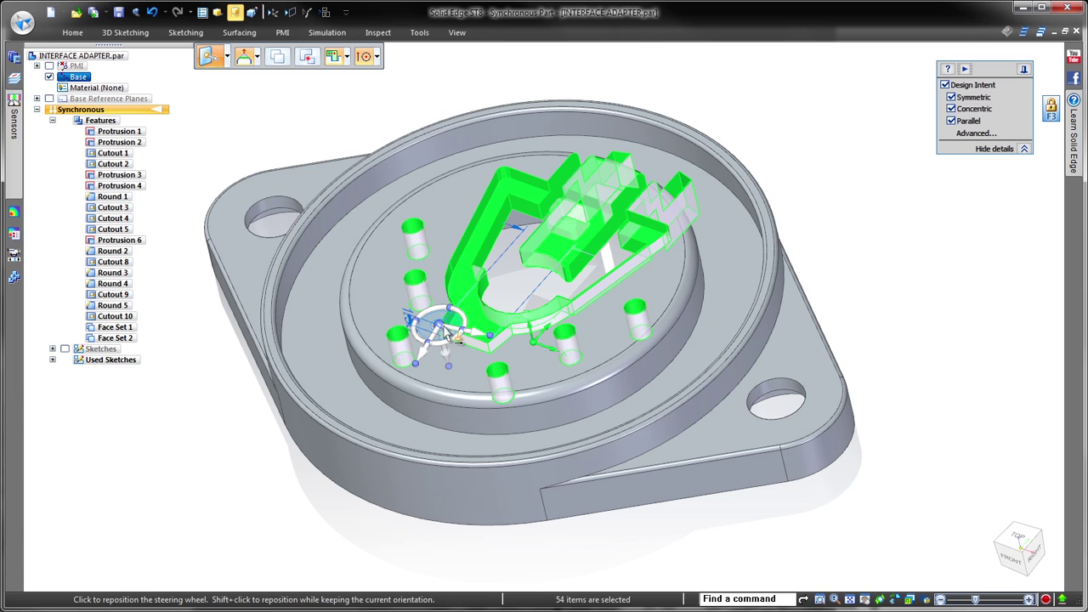
left_click(426, 357)
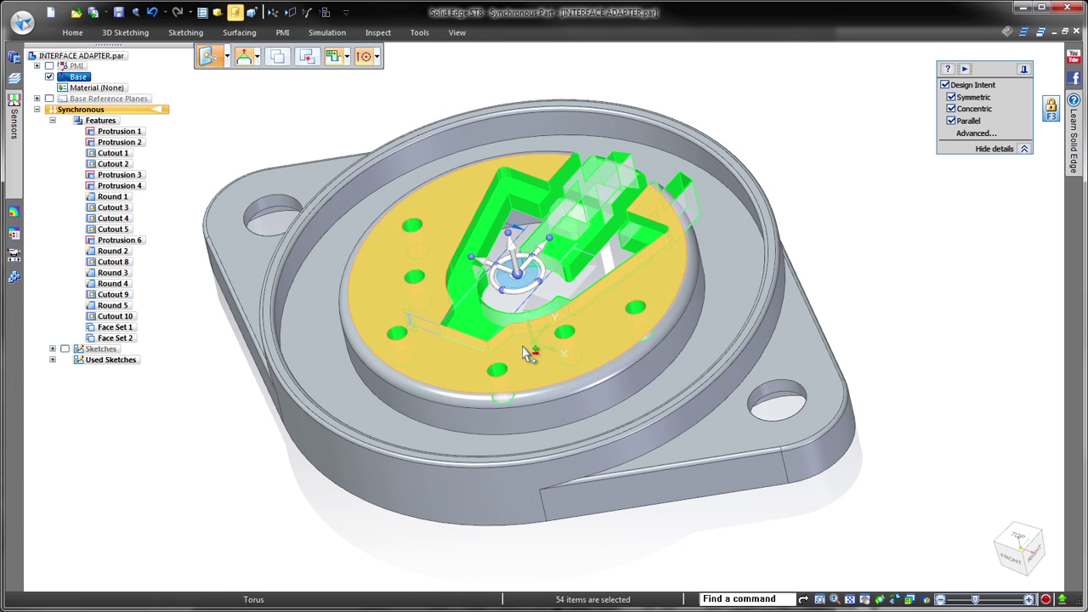
left_click(553, 281)
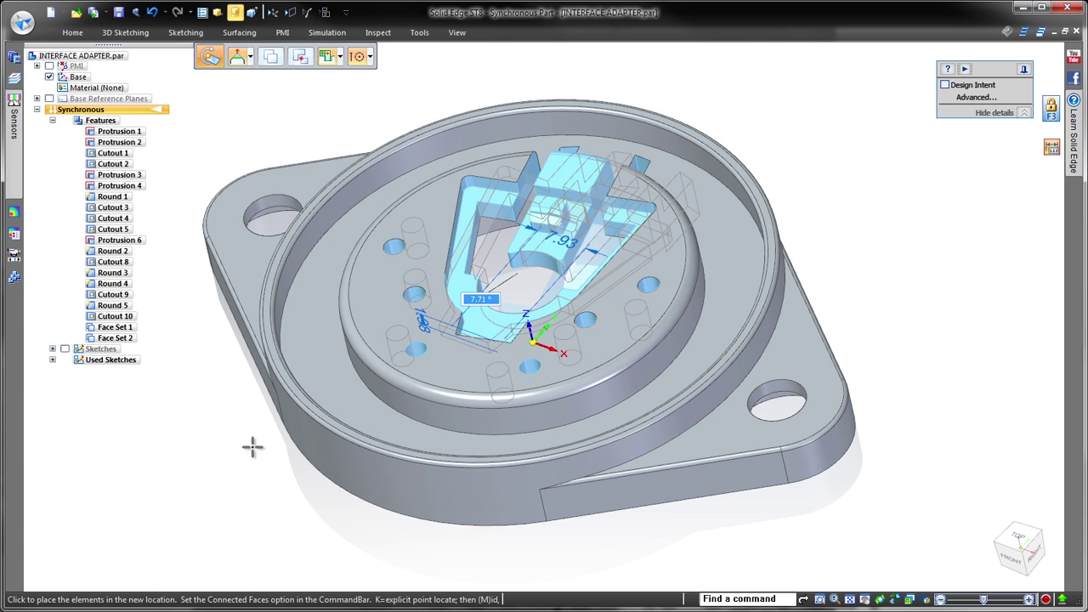
type("-7")
key("Return")
type("-45")
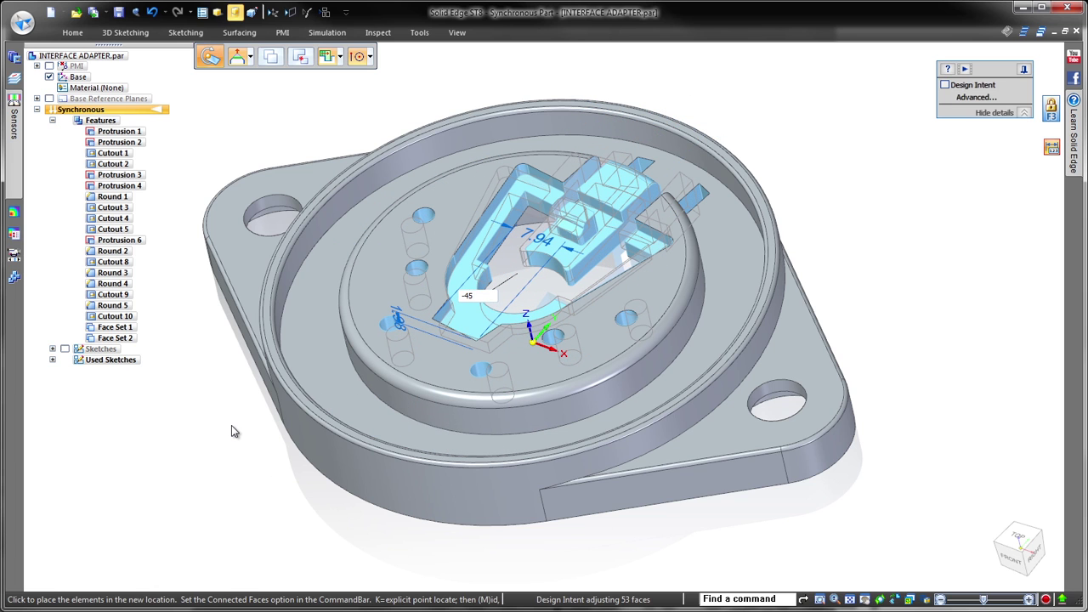
key("Return")
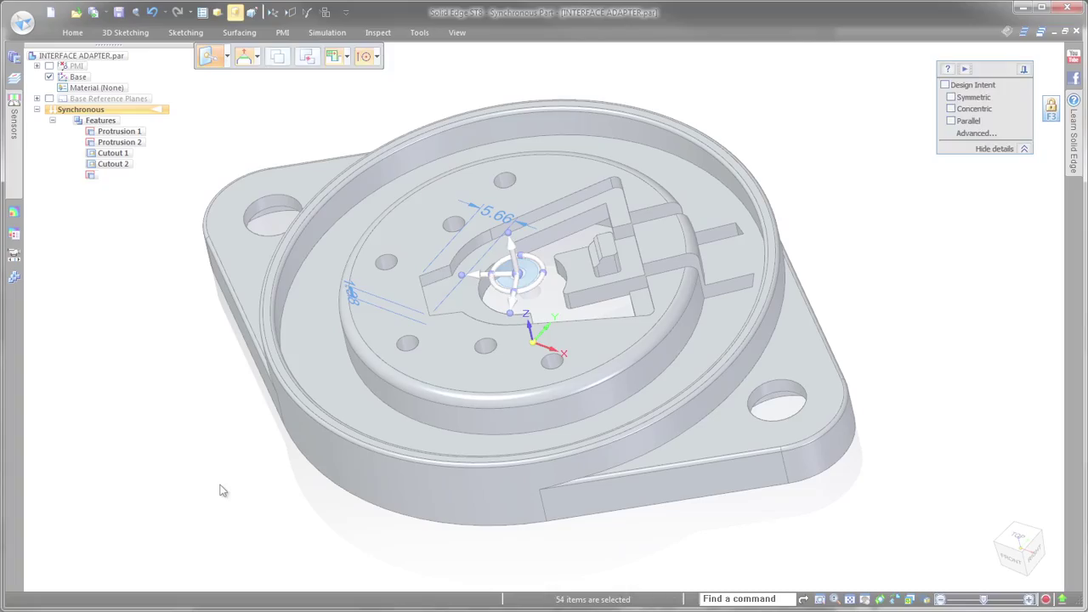